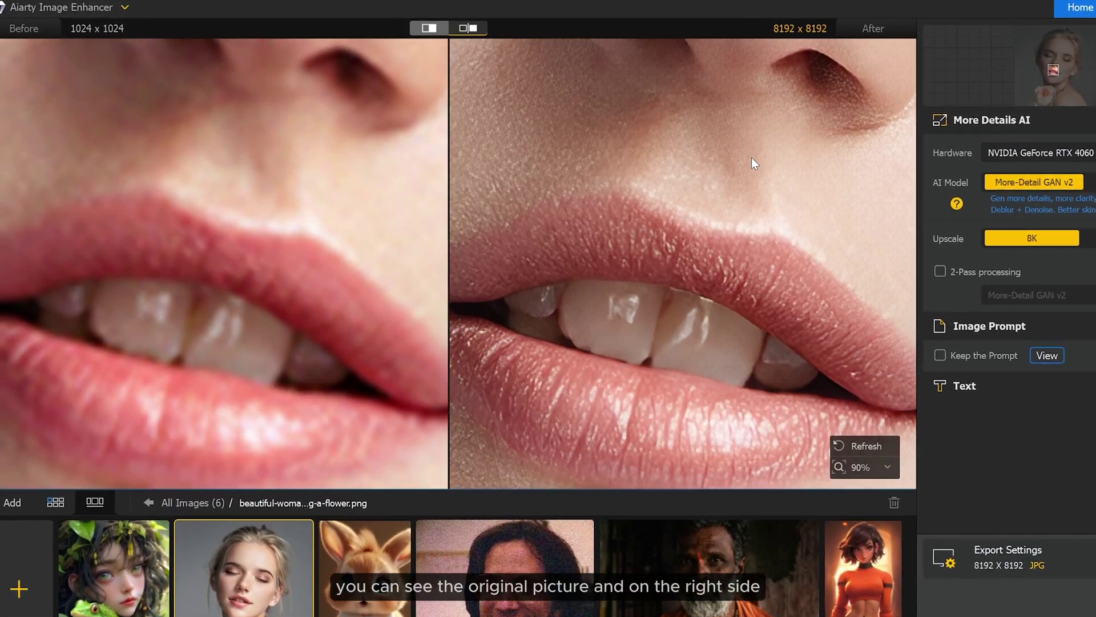
# Step: Compare the original and 8192 x 8192 enhanced portrait up close around the lips, nose and eye
pyautogui.scroll(5, 731, 287)
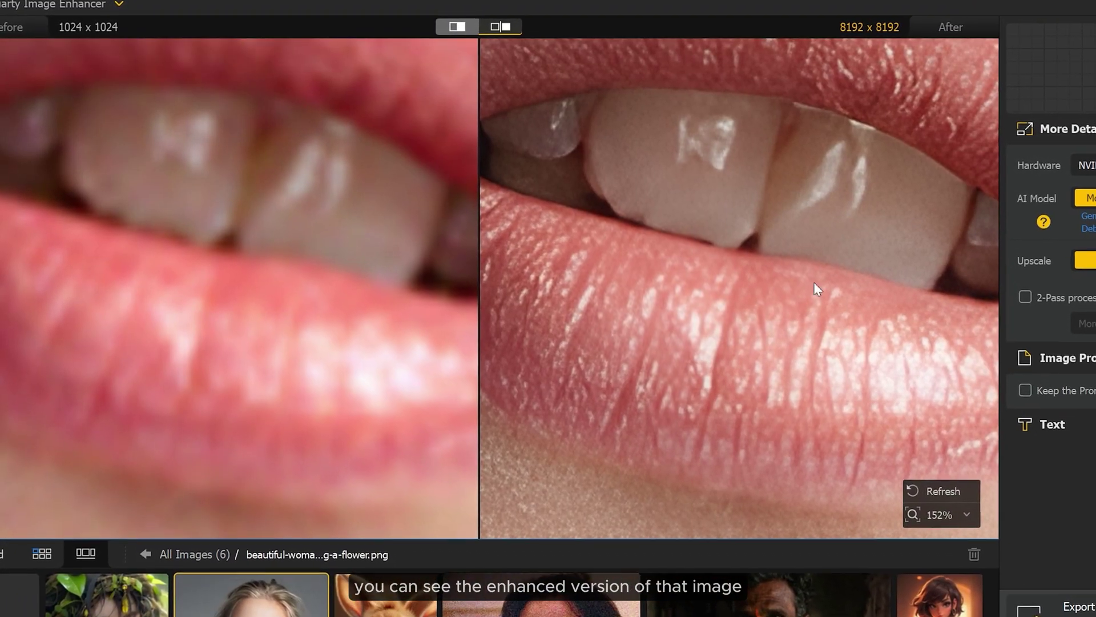
pyautogui.scroll(-6, 813, 282)
pyautogui.moveTo(827, 225); pyautogui.dragTo(745, 431)
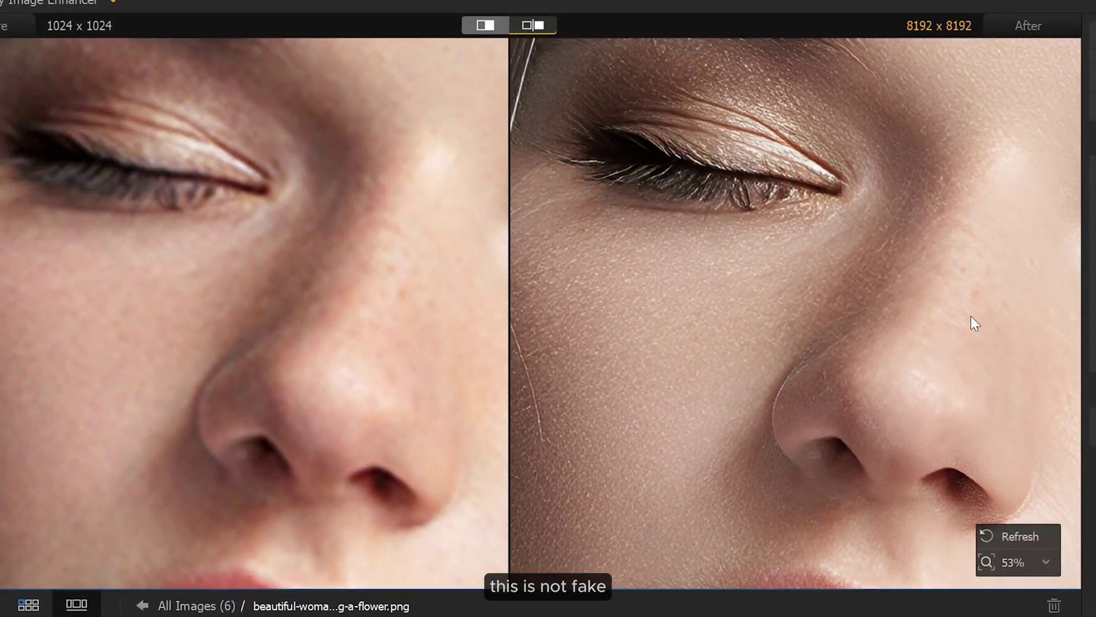
pyautogui.scroll(4, 720, 175)
pyautogui.moveTo(737, 249); pyautogui.dragTo(836, 480)
pyautogui.scroll(-9, 780, 264)
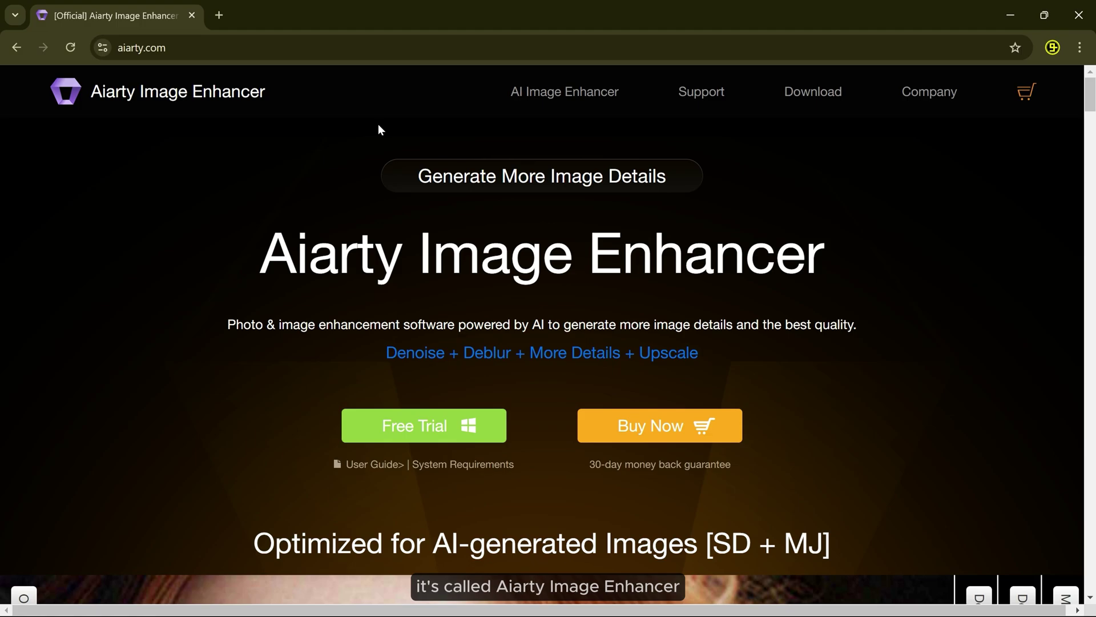
# Step: Browse the Aiarty Image Enhancer homepage and try to download the Windows free trial installer
pyautogui.scroll(-15, 392, 285)
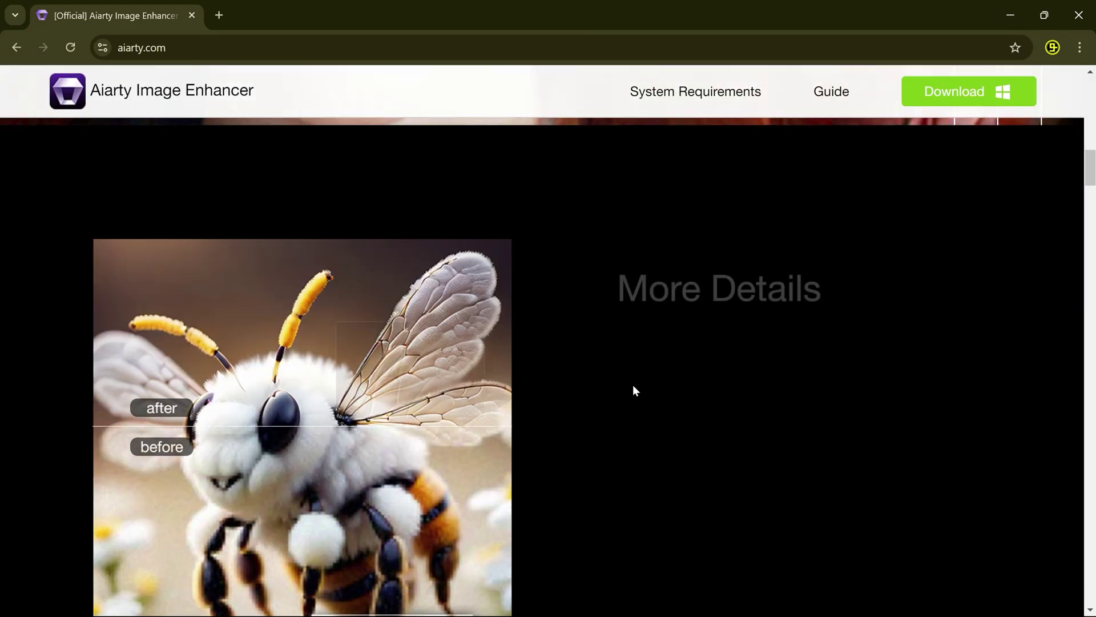
pyautogui.scroll(-10, 633, 385)
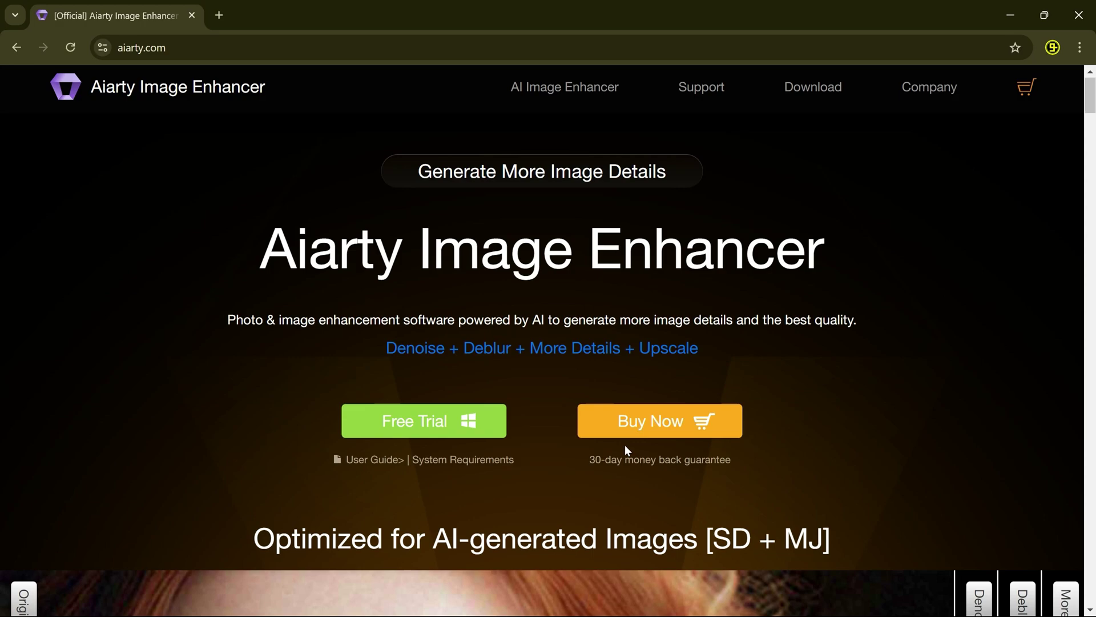
pyautogui.click(417, 425)
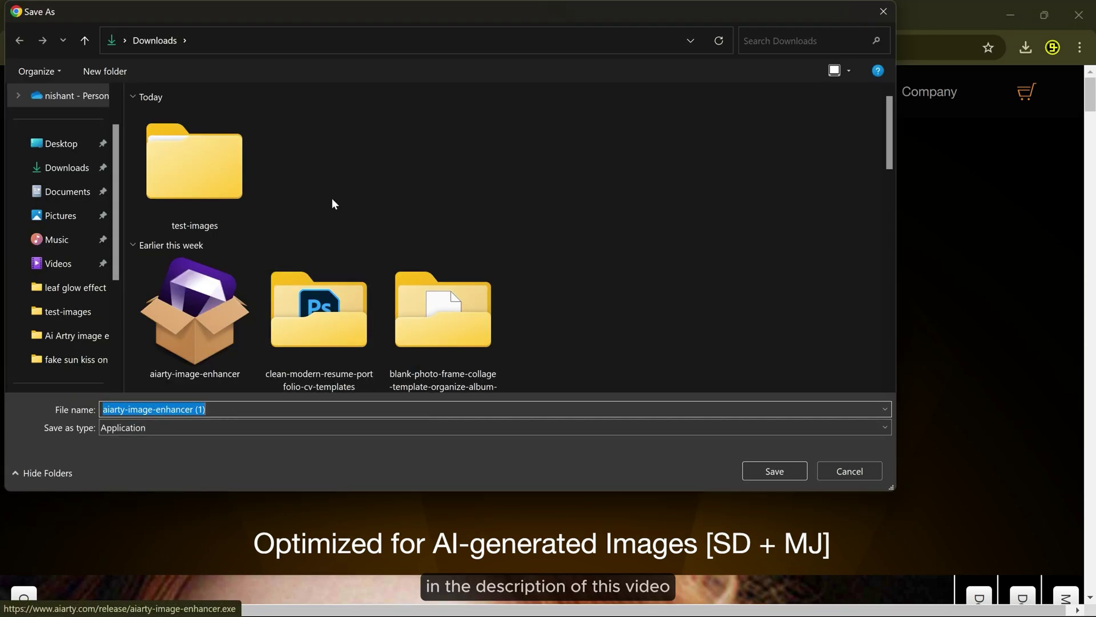
pyautogui.click(834, 471)
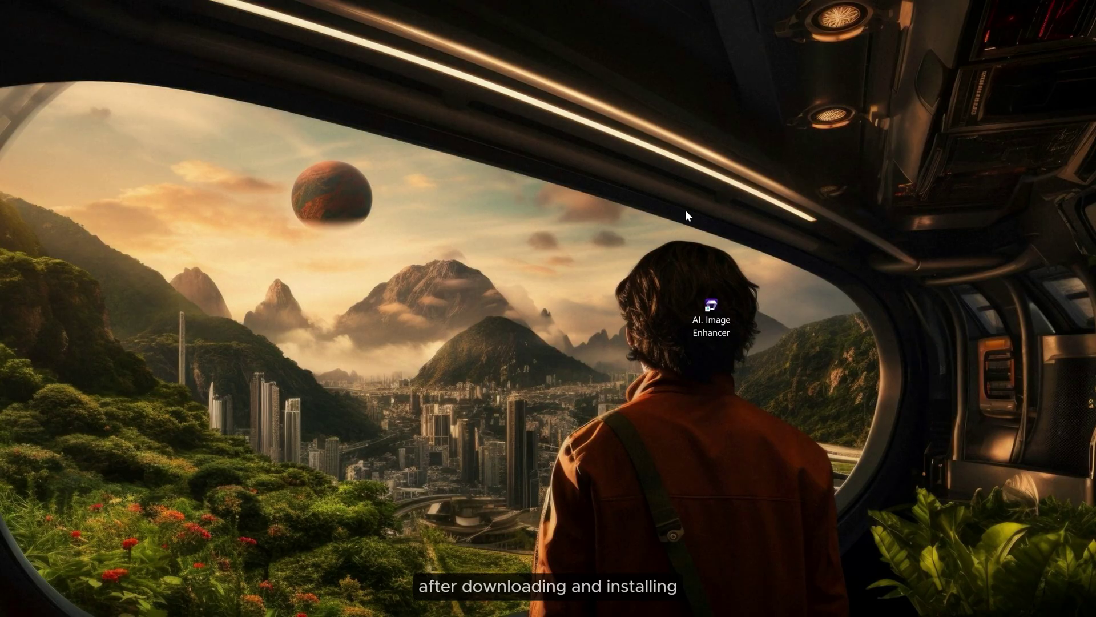
# Step: Launch Aiarty Image Enhancer from the desktop and add all six images from the "Ai Artry image enhancer" folder
pyautogui.doubleClick(711, 312)
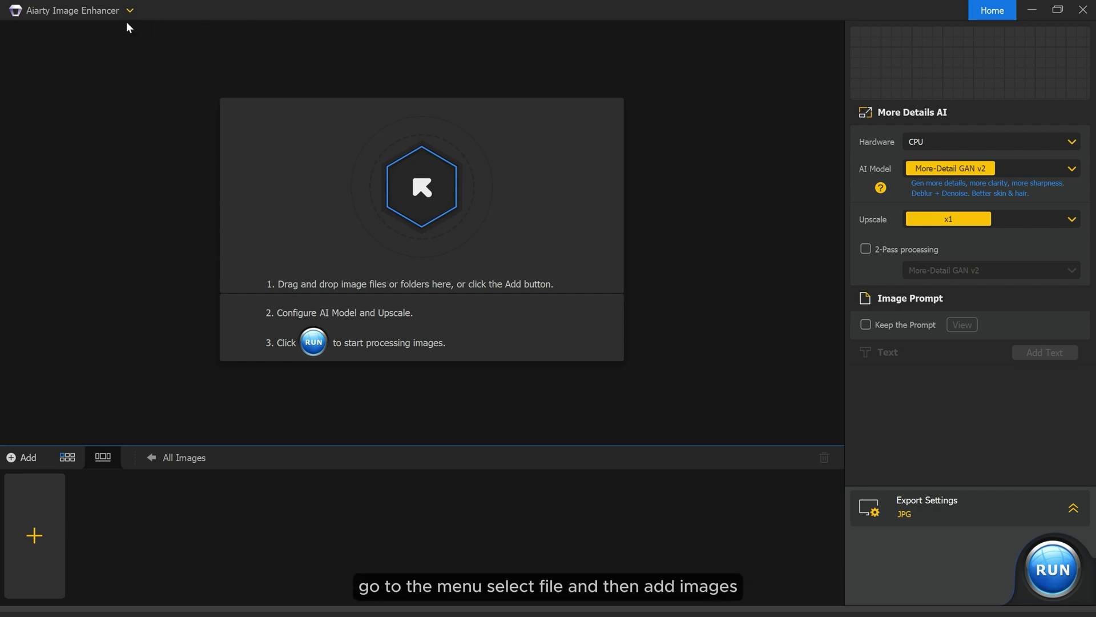
pyautogui.click(76, 13)
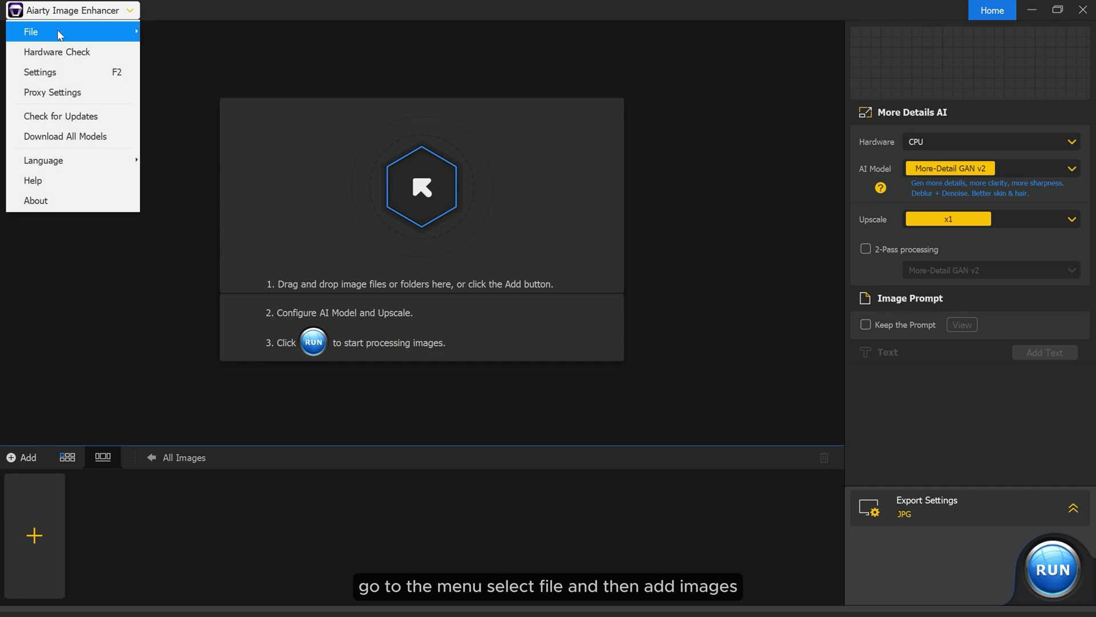
pyautogui.moveTo(58, 32)
pyautogui.click(188, 29)
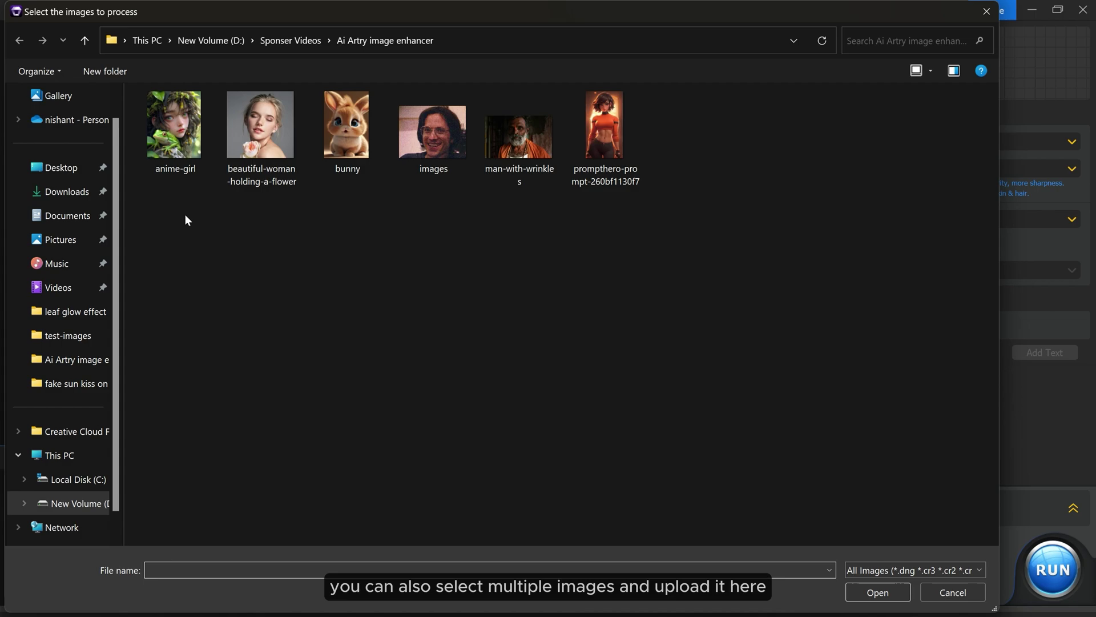
pyautogui.moveTo(185, 215); pyautogui.dragTo(625, 119)
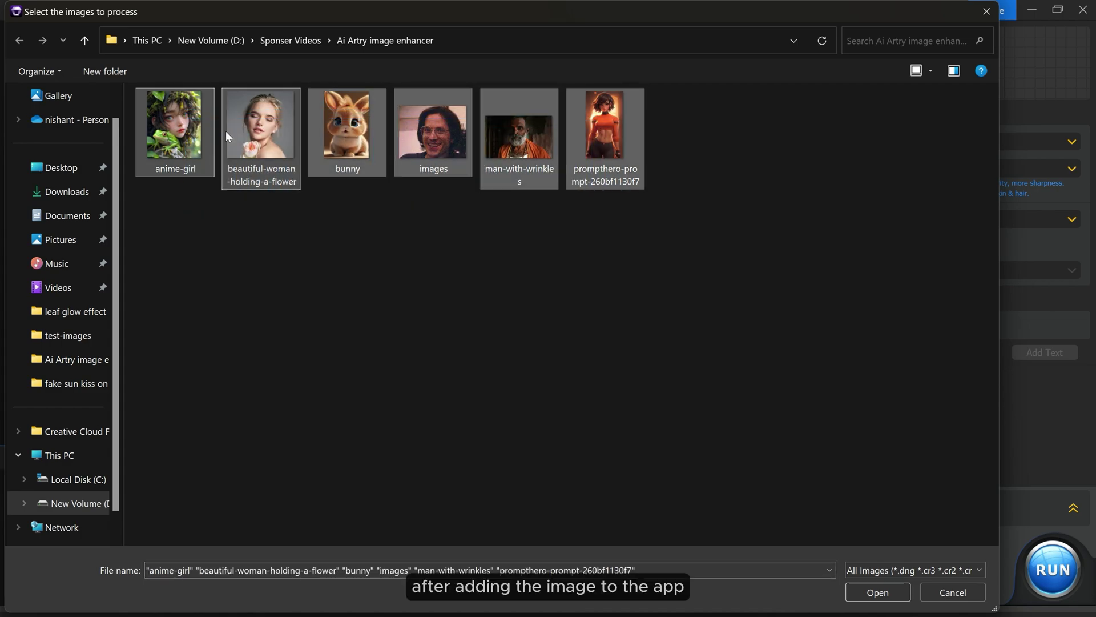
pyautogui.click(879, 592)
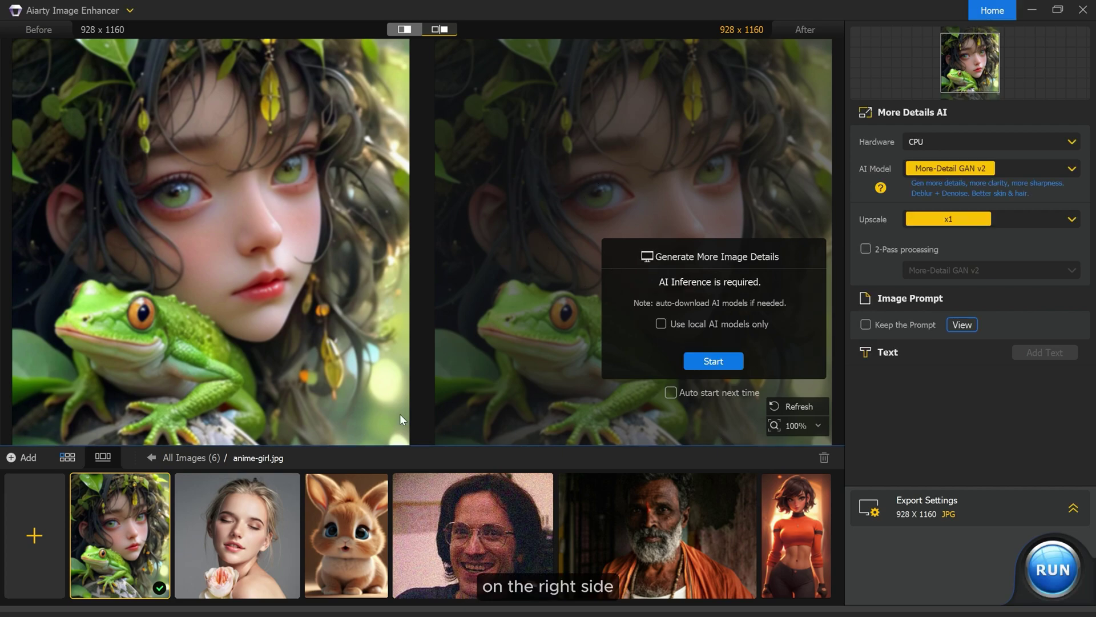
# Step: Open the beautiful-woman-holding-a-flower image and set the processing hardware to NVIDIA GeForce RTX 4060
pyautogui.click(243, 532)
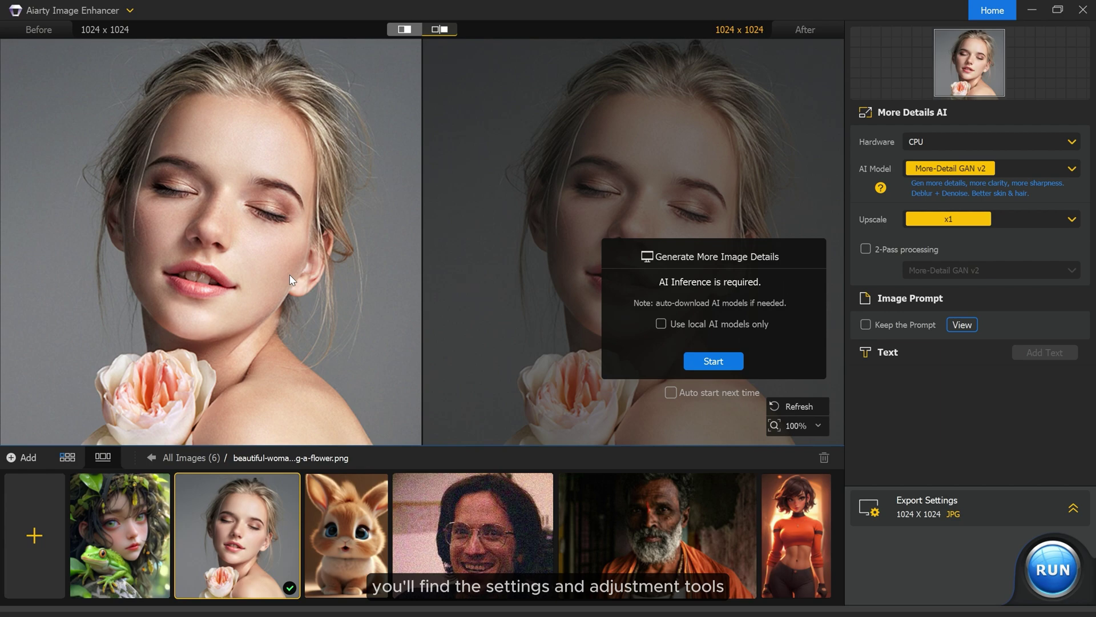
pyautogui.scroll(5, 988, 70)
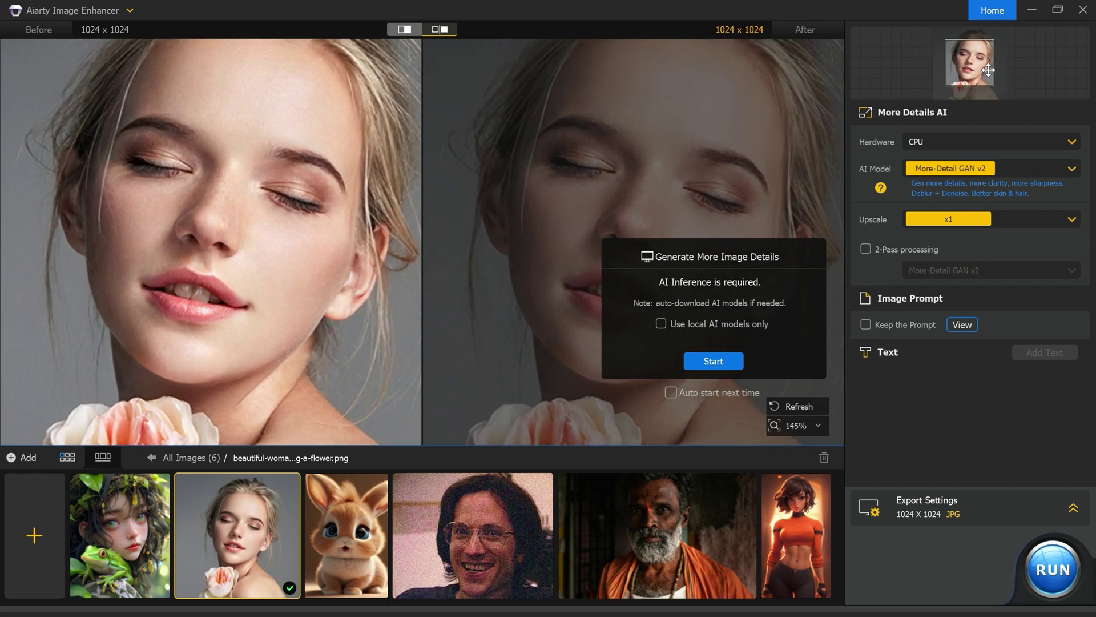
pyautogui.scroll(4, 989, 70)
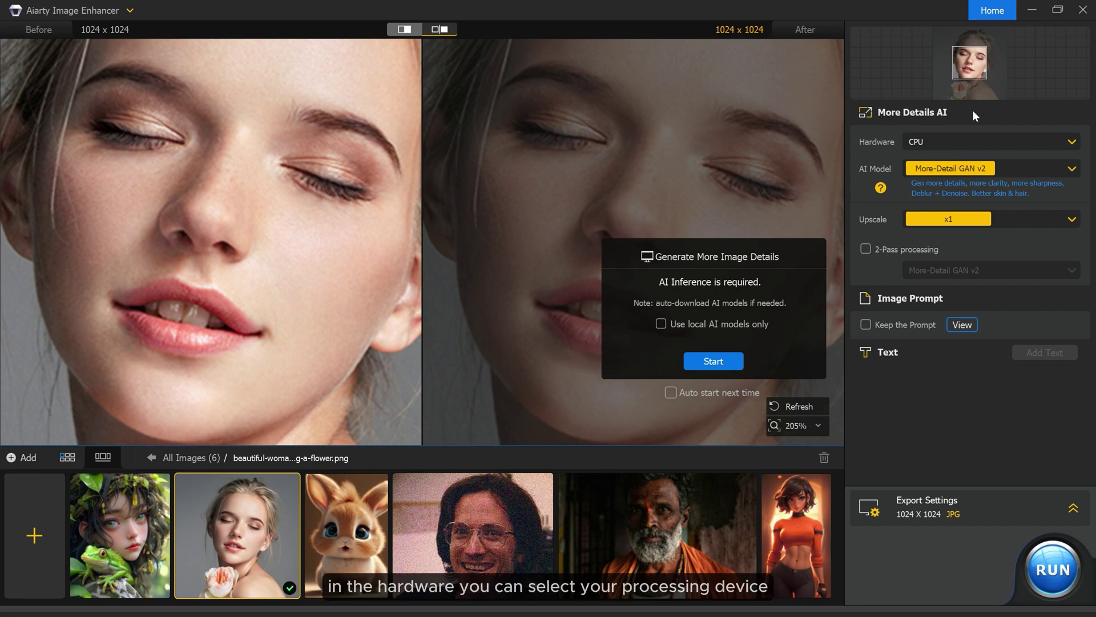
pyautogui.click(933, 142)
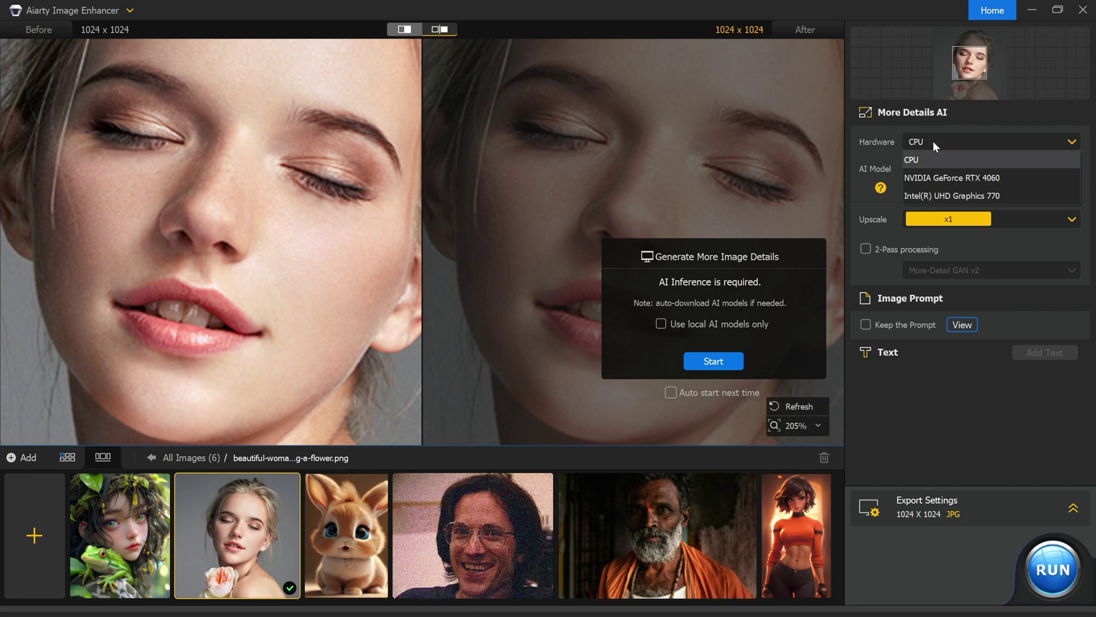
pyautogui.click(942, 178)
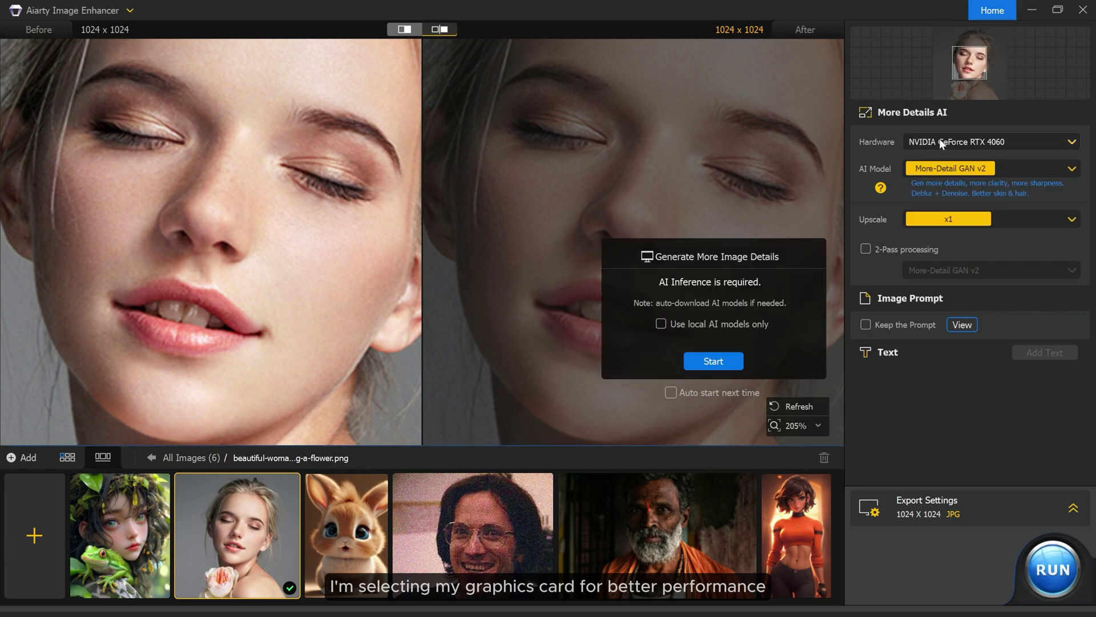
# Step: Generate the portrait's enhanced preview using the More-Detail GAN v2 model with 8K upscaling
pyautogui.click(944, 173)
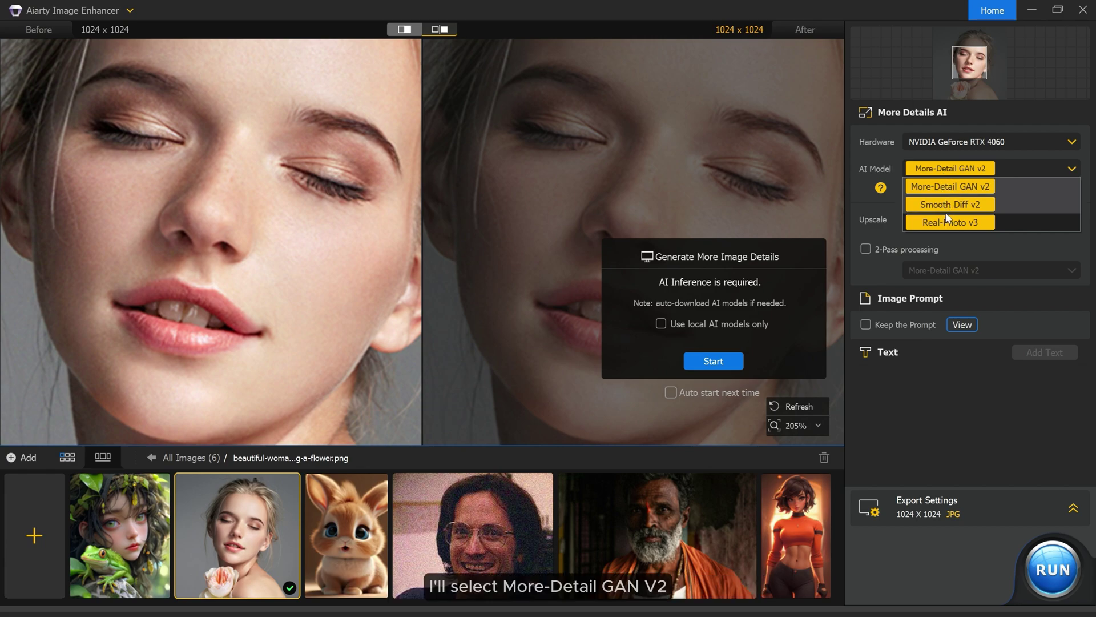
pyautogui.click(945, 185)
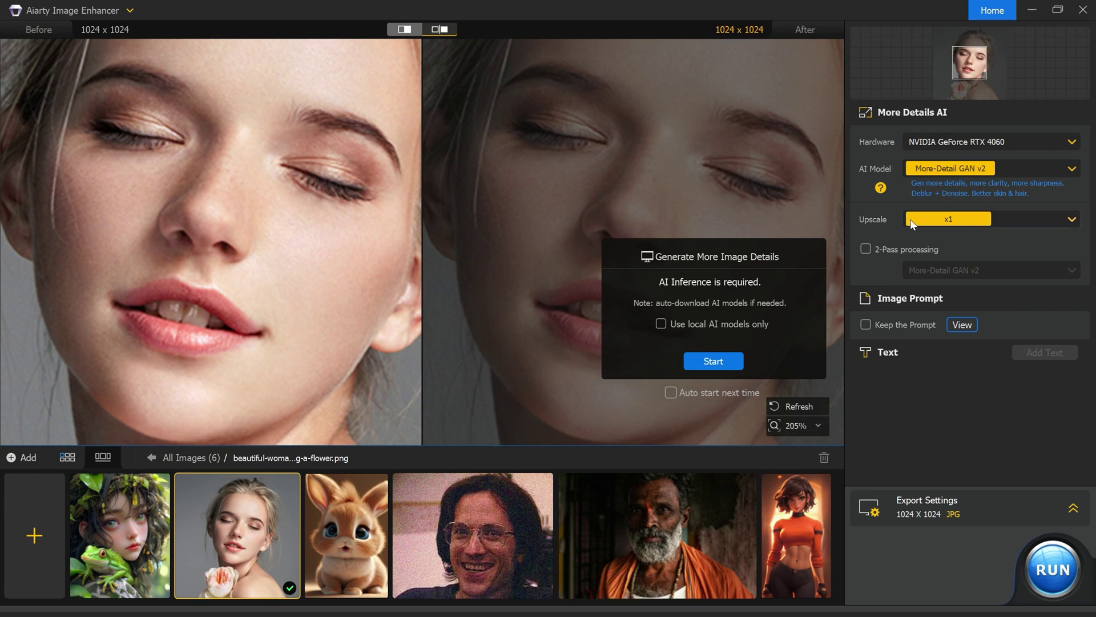
pyautogui.click(933, 219)
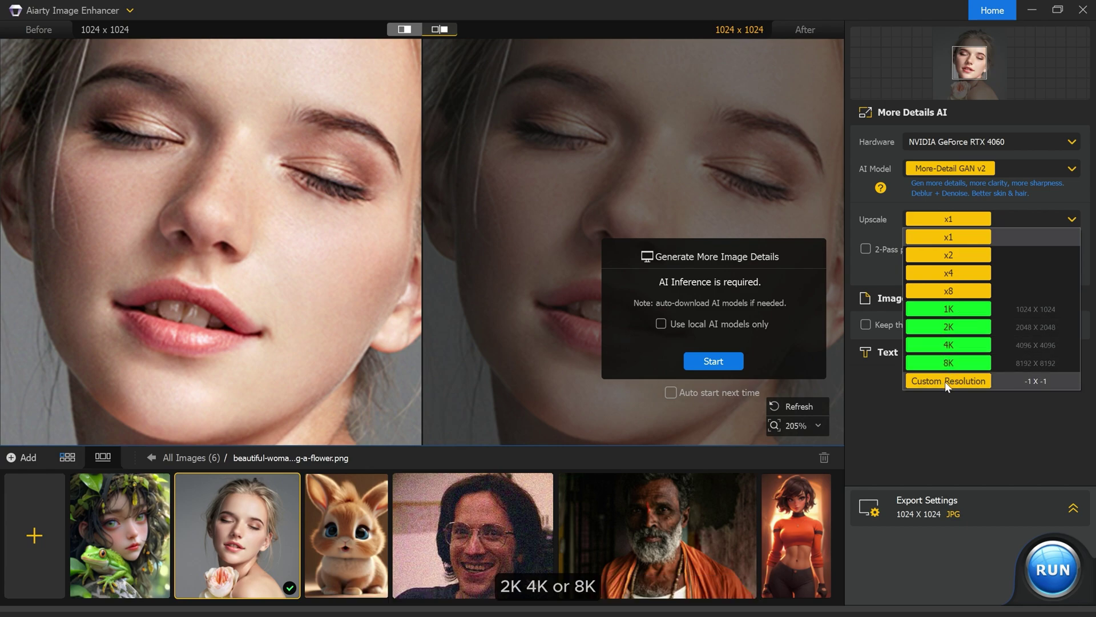
pyautogui.click(965, 362)
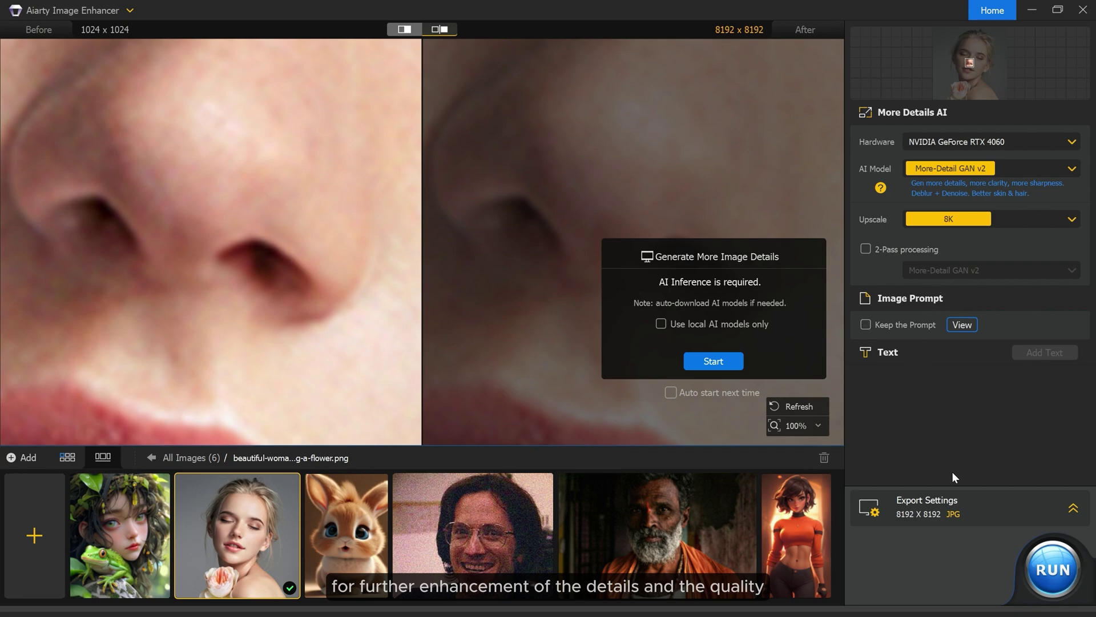
pyautogui.click(704, 360)
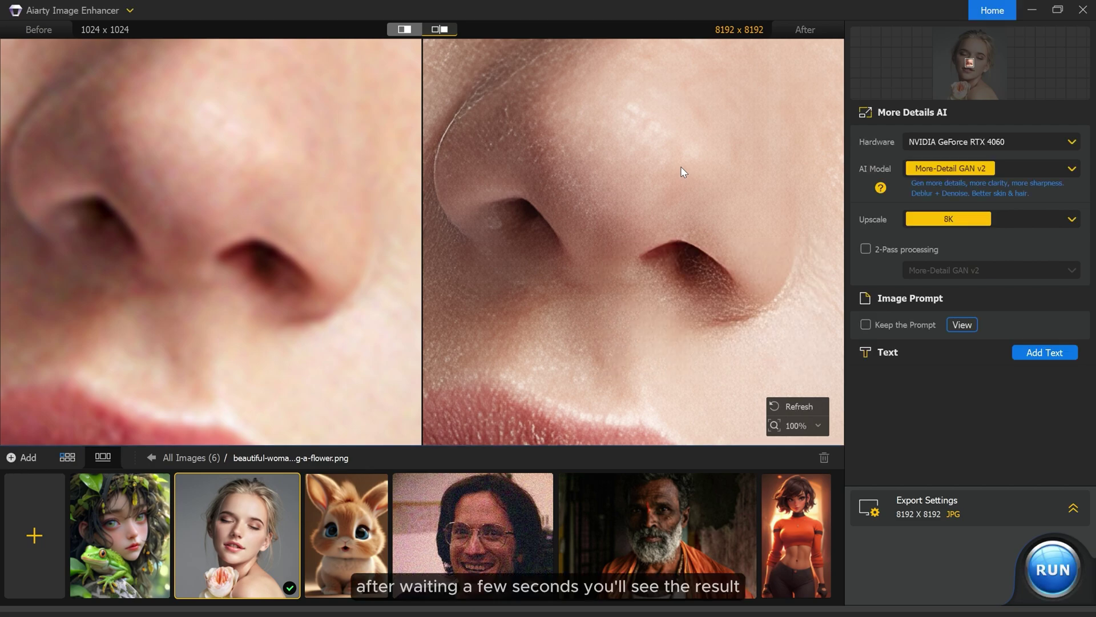
# Step: Inspect the enhanced portrait beside the original at various magnifications, checking the lips, teeth, eyes, skin, hair and ear
pyautogui.scroll(-1, 650, 242)
pyautogui.moveTo(644, 299); pyautogui.dragTo(678, 188)
pyautogui.scroll(5, 655, 295)
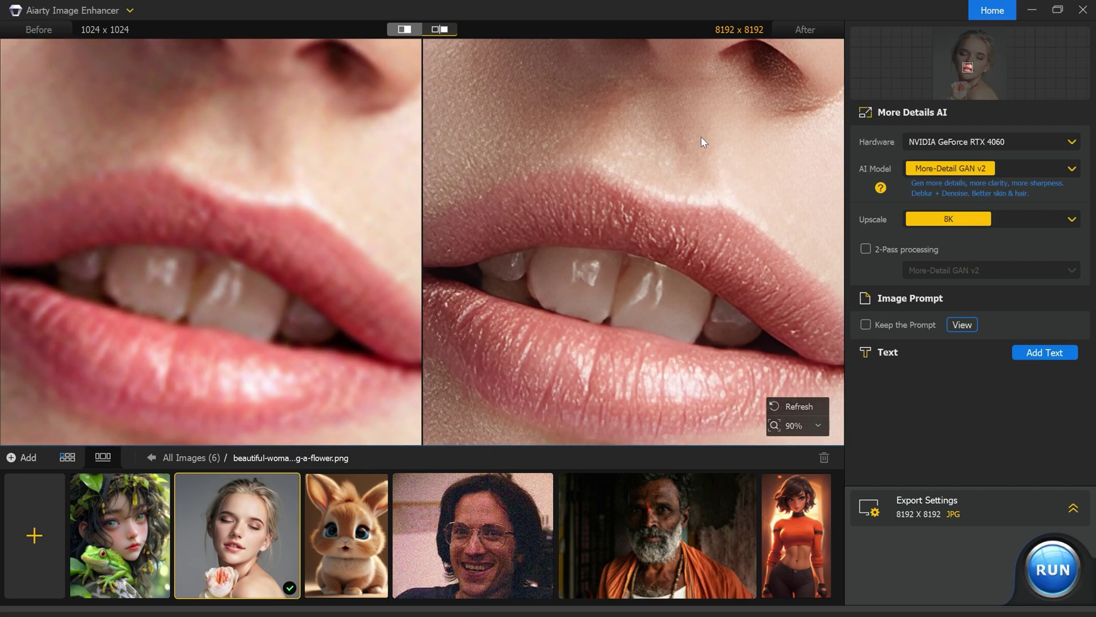
pyautogui.scroll(-10, 638, 297)
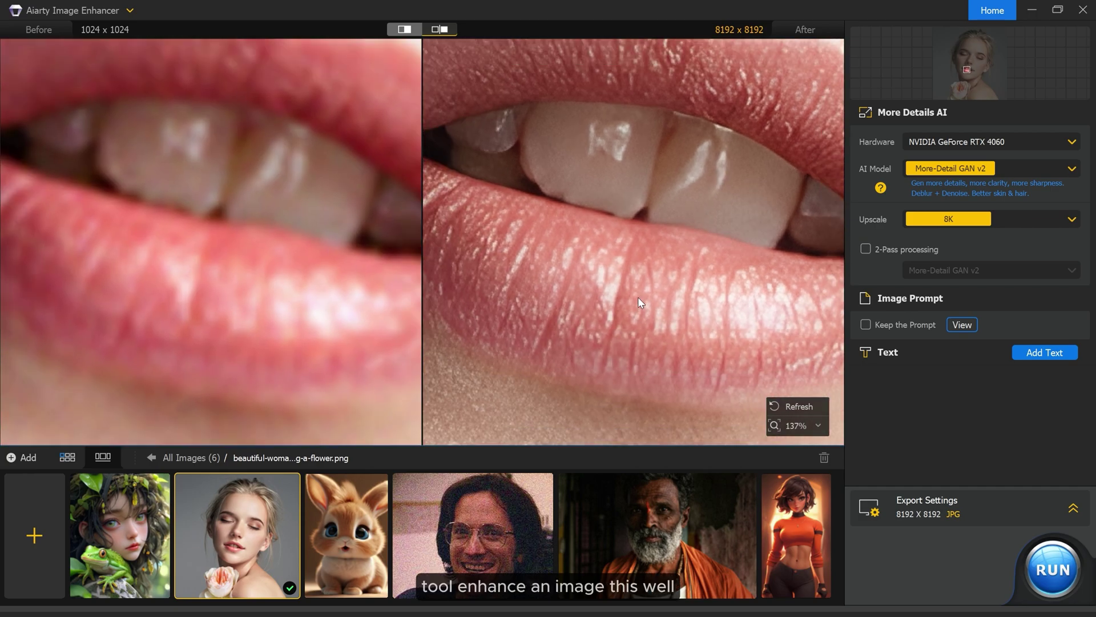
pyautogui.moveTo(648, 160); pyautogui.dragTo(558, 462)
pyautogui.moveTo(509, 194); pyautogui.dragTo(647, 172)
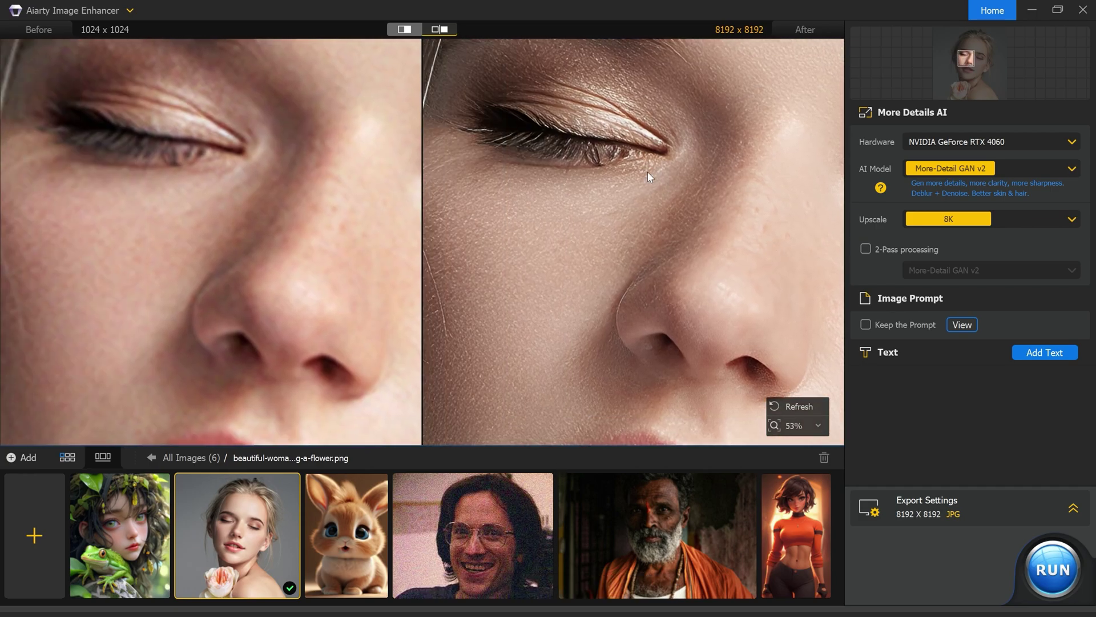
pyautogui.scroll(4, 577, 140)
pyautogui.moveTo(577, 139); pyautogui.dragTo(650, 310)
pyautogui.scroll(-4, 622, 207)
pyautogui.scroll(-5, 622, 208)
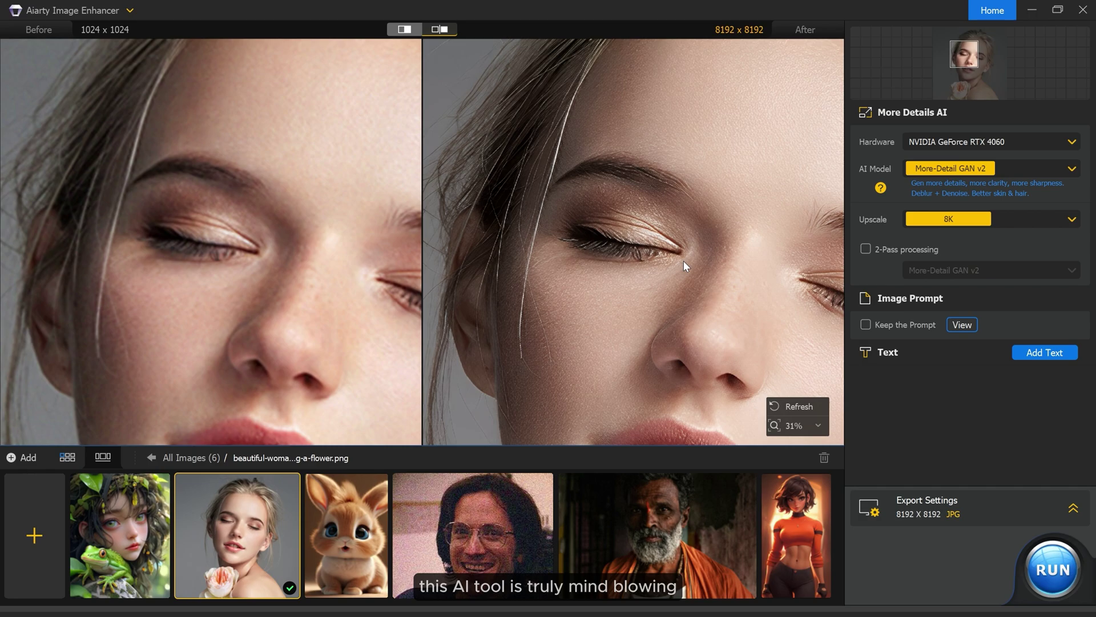
pyautogui.moveTo(683, 260); pyautogui.dragTo(514, 91)
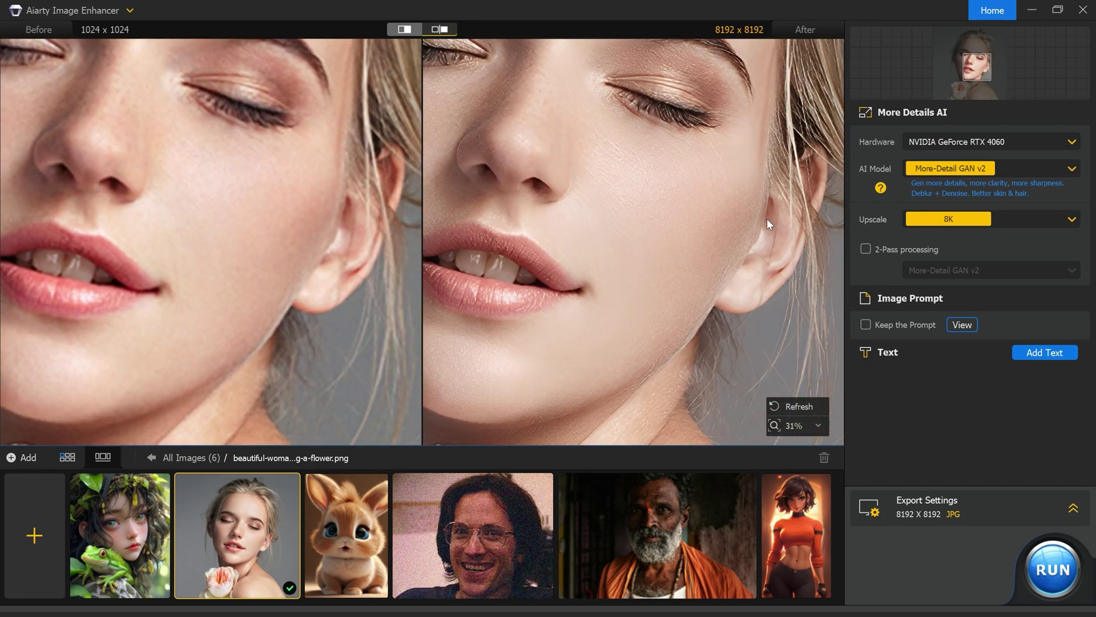
pyautogui.moveTo(767, 218); pyautogui.dragTo(772, 67)
pyautogui.moveTo(665, 236); pyautogui.dragTo(720, 376)
pyautogui.scroll(9, 735, 362)
pyautogui.moveTo(676, 201); pyautogui.dragTo(792, 102)
pyautogui.moveTo(670, 229); pyautogui.dragTo(778, 204)
pyautogui.scroll(-6, 737, 281)
pyautogui.scroll(-2, 718, 296)
pyautogui.moveTo(707, 208); pyautogui.dragTo(567, 334)
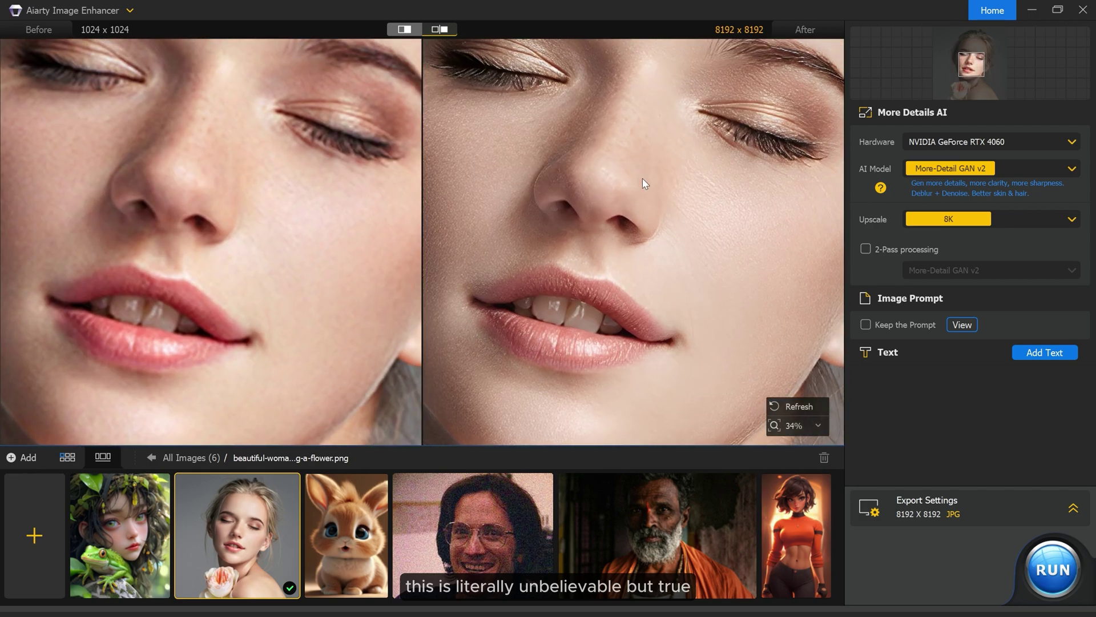
pyautogui.scroll(-2, 659, 265)
pyautogui.moveTo(669, 185); pyautogui.dragTo(729, 149)
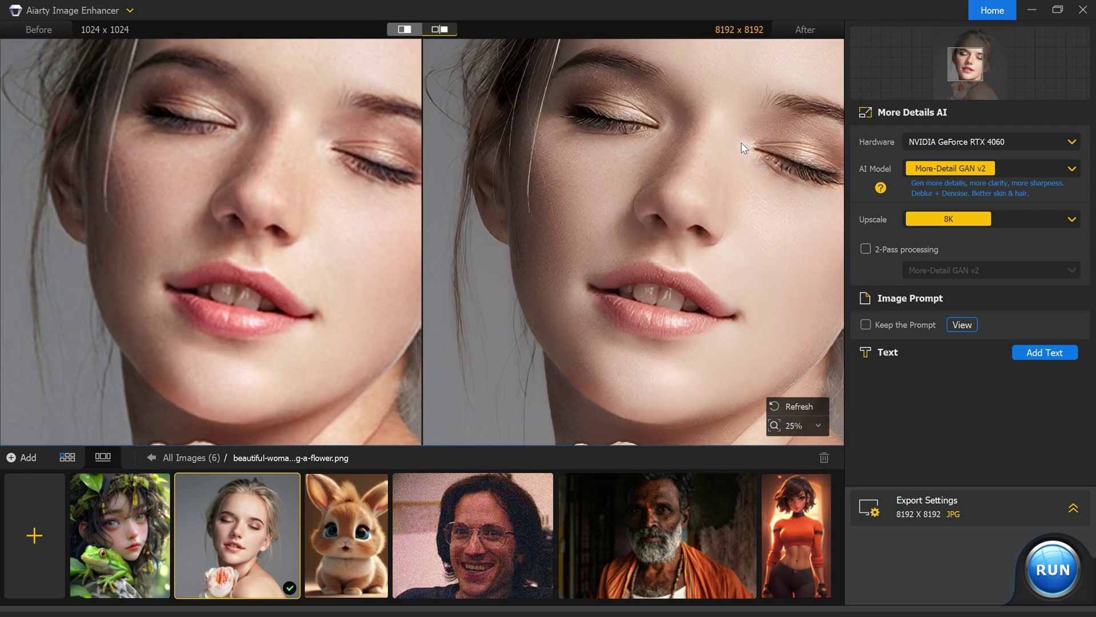
pyautogui.scroll(-1, 738, 156)
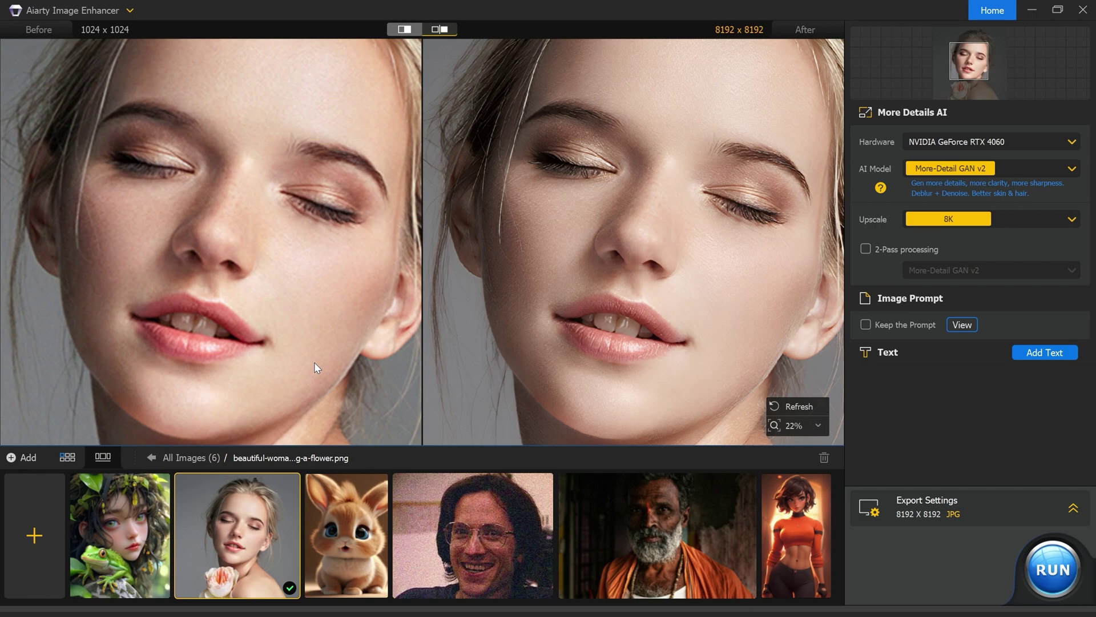
# Step: For the anime-girl image, set the AI model to Smooth Diff v2 and enable 2-pass processing
pyautogui.click(107, 505)
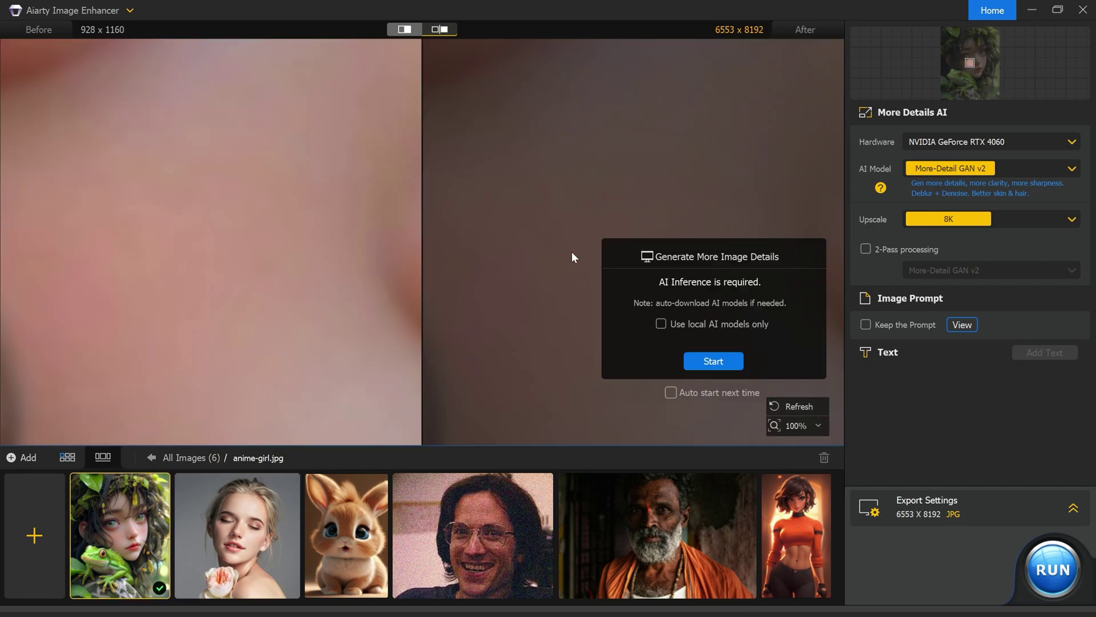
pyautogui.scroll(-10, 965, 63)
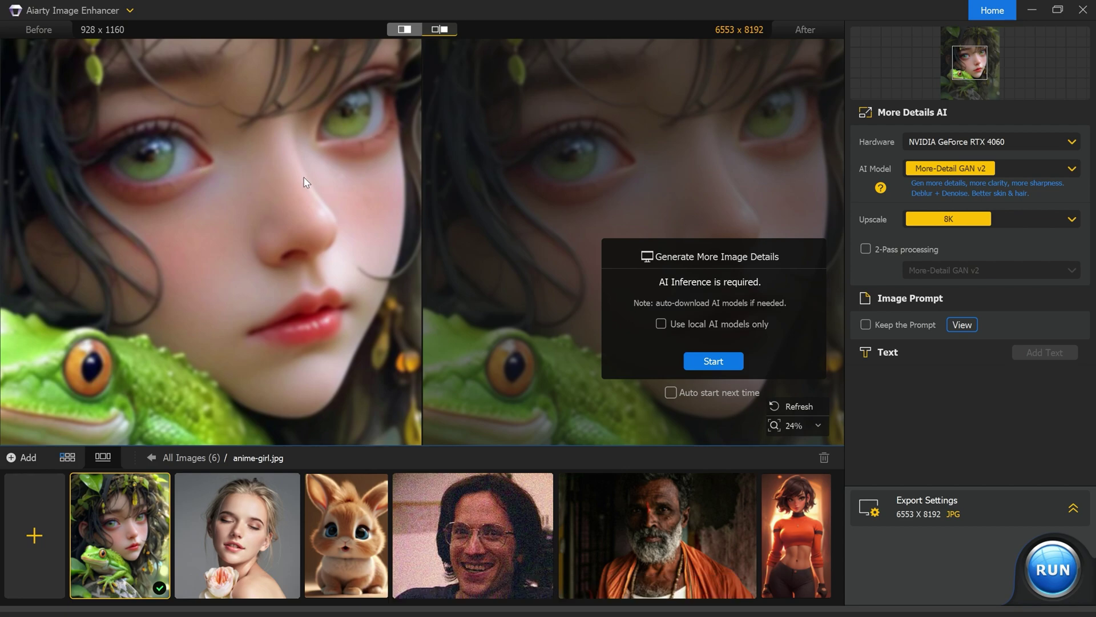
pyautogui.click(951, 170)
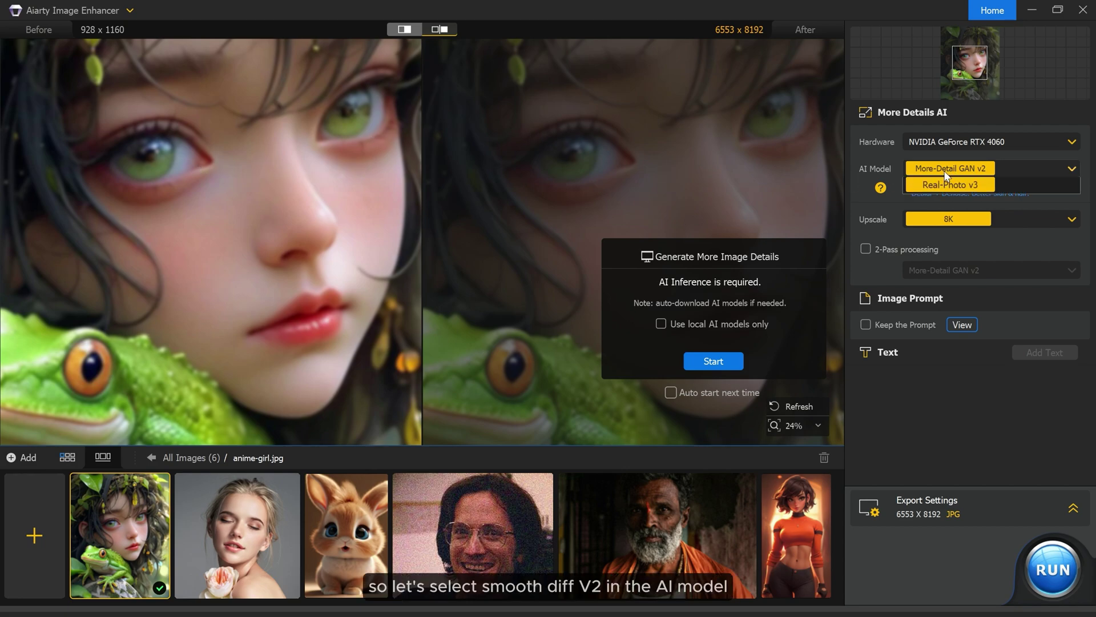
pyautogui.click(937, 205)
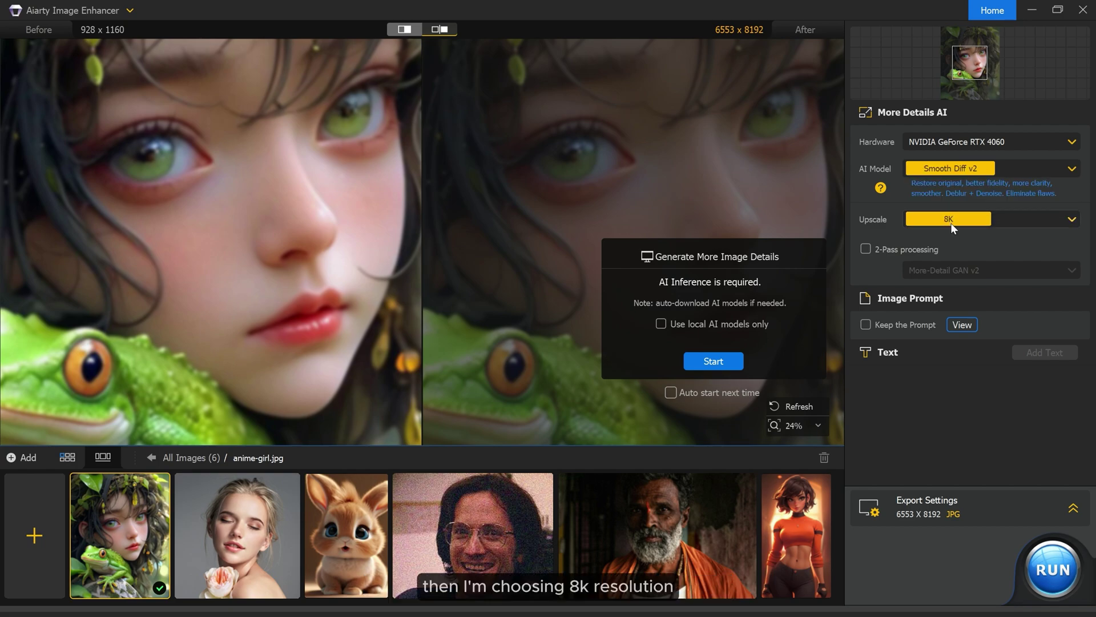
pyautogui.click(871, 249)
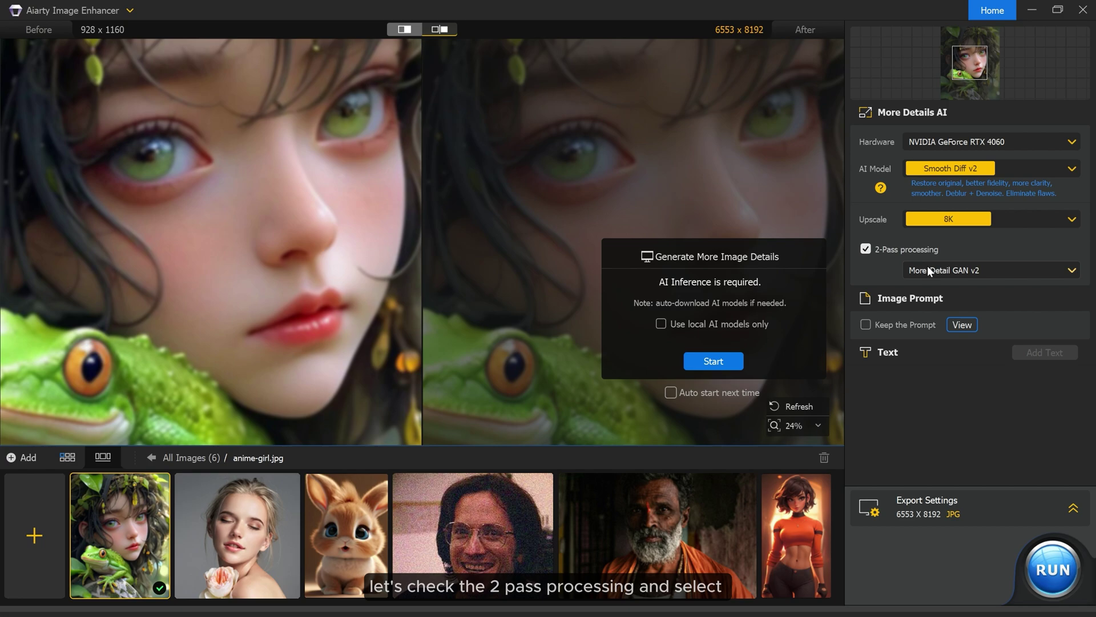
# Step: Set the second-pass model to More-Detail GAN v2 and generate the anime-girl image's enhanced preview
pyautogui.click(948, 271)
pyautogui.click(955, 289)
pyautogui.click(714, 362)
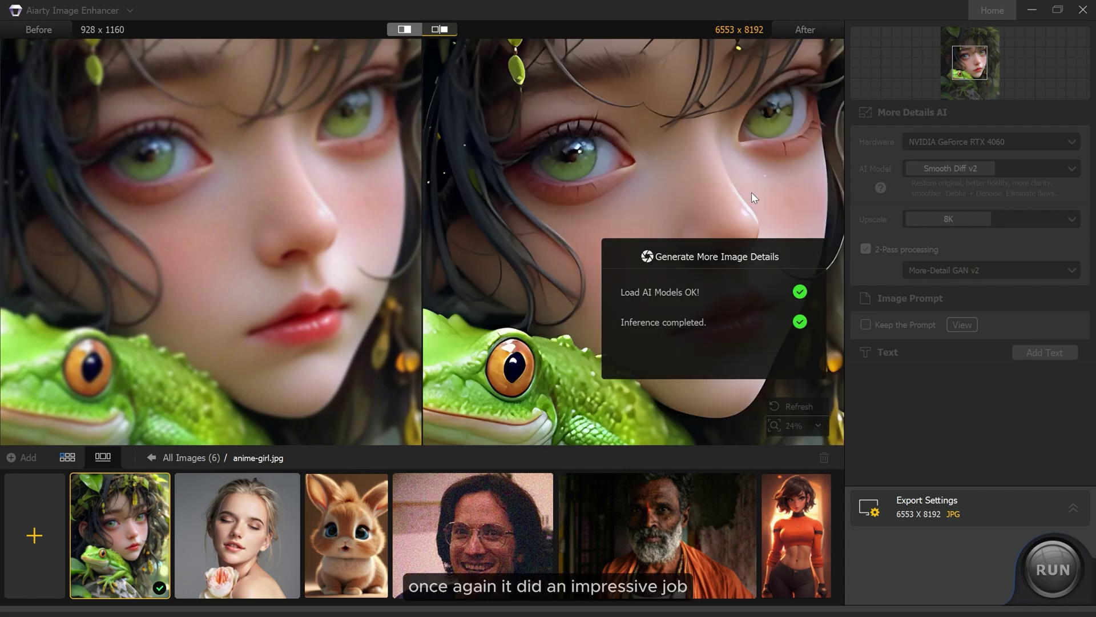
# Step: Inspect the enhanced anime girl beside the original at various magnifications, checking the eyes, lips, frog, hair and leaf ornament
pyautogui.scroll(1, 653, 218)
pyautogui.scroll(4, 639, 201)
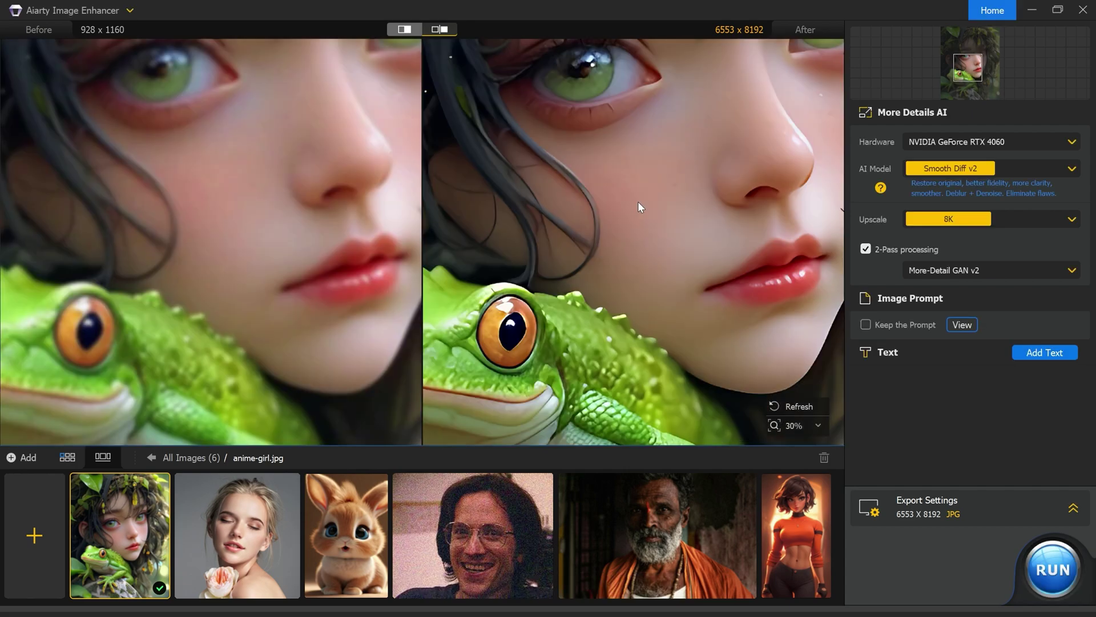
pyautogui.scroll(-4, 583, 208)
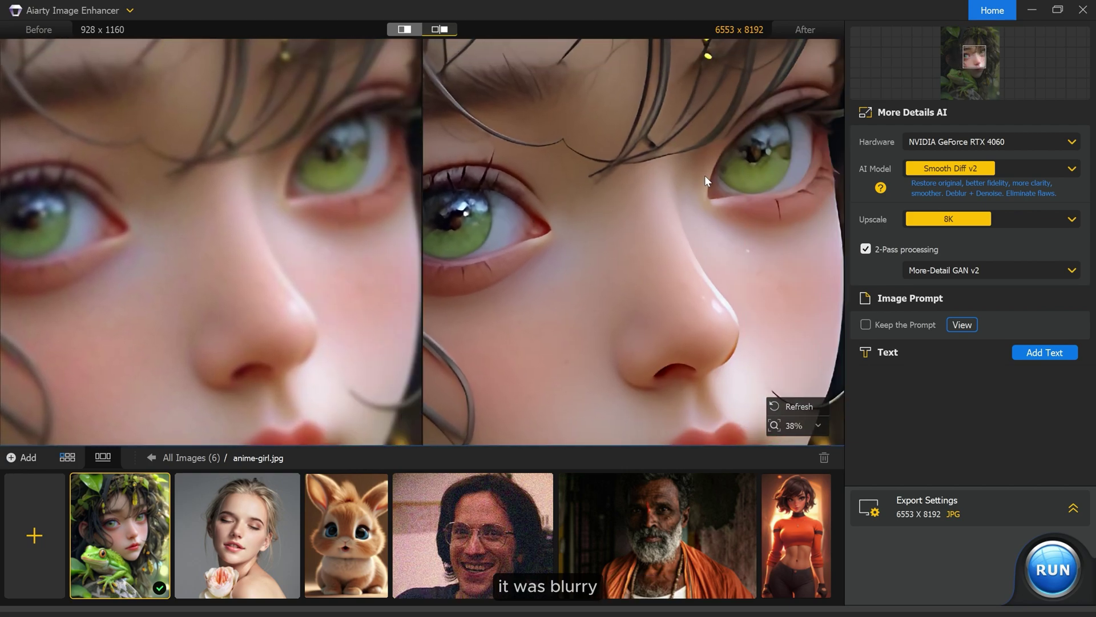
pyautogui.moveTo(705, 176); pyautogui.dragTo(759, 87)
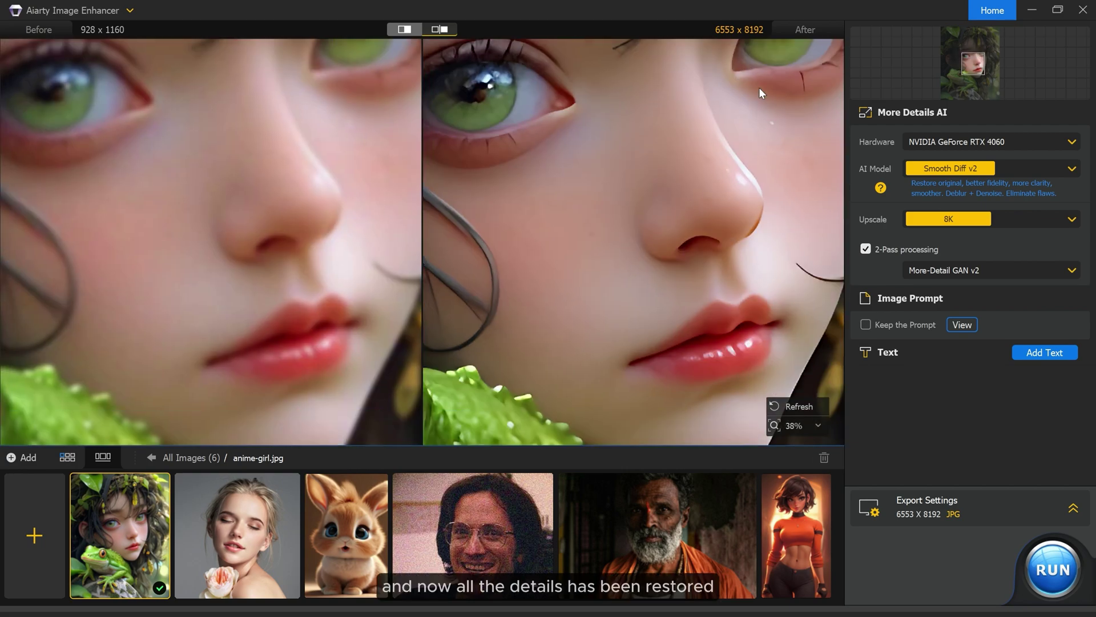
pyautogui.scroll(3, 728, 221)
pyautogui.moveTo(721, 256); pyautogui.dragTo(727, 85)
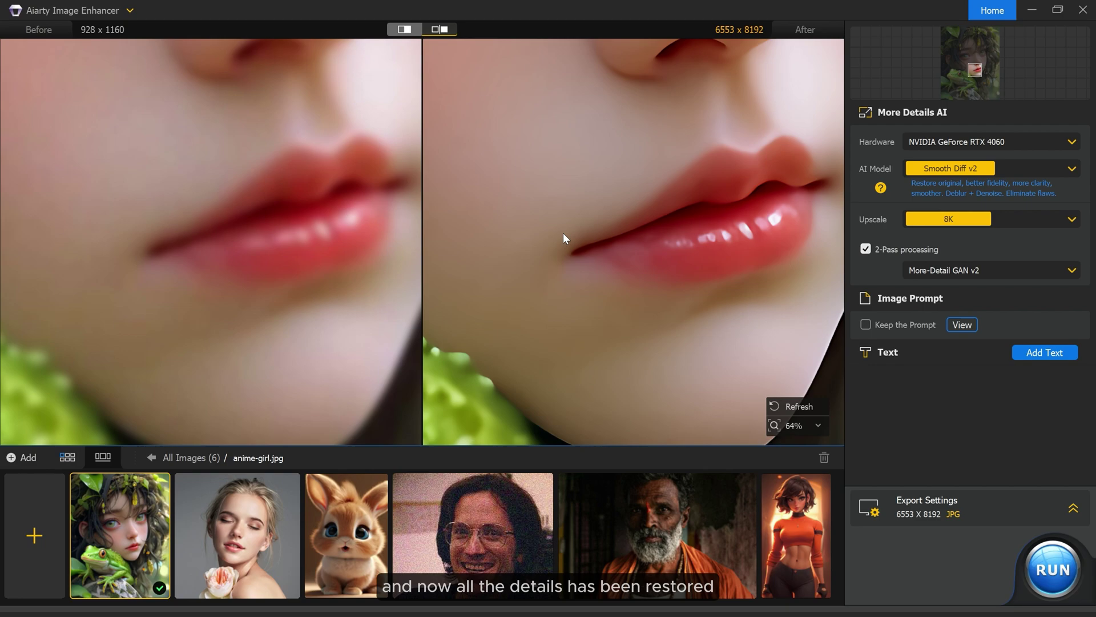
pyautogui.scroll(-5, 563, 232)
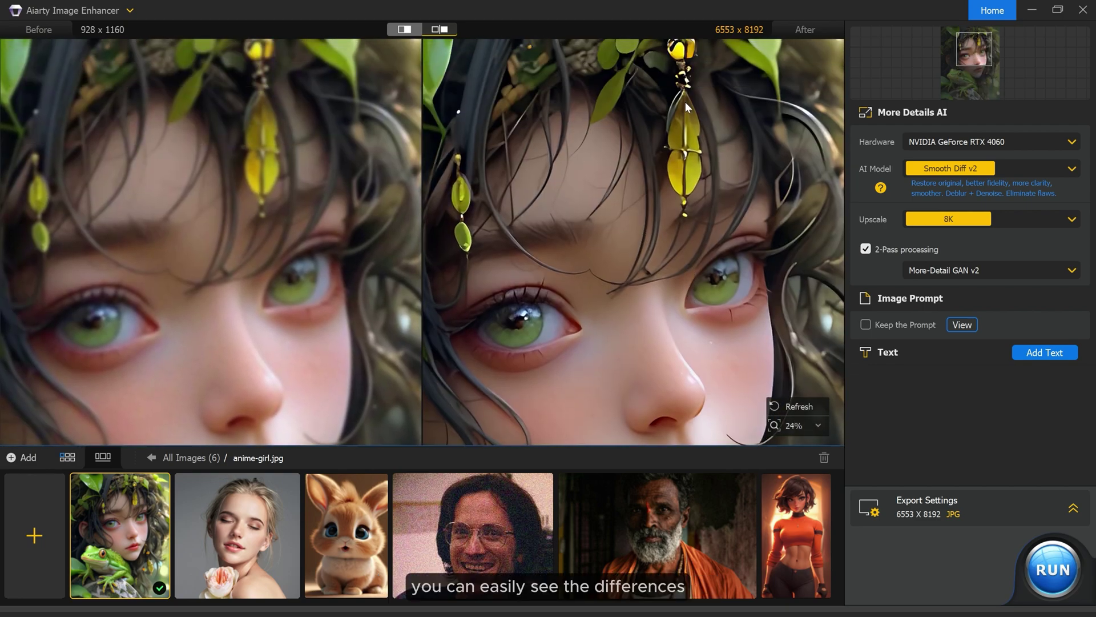
pyautogui.scroll(2, 685, 105)
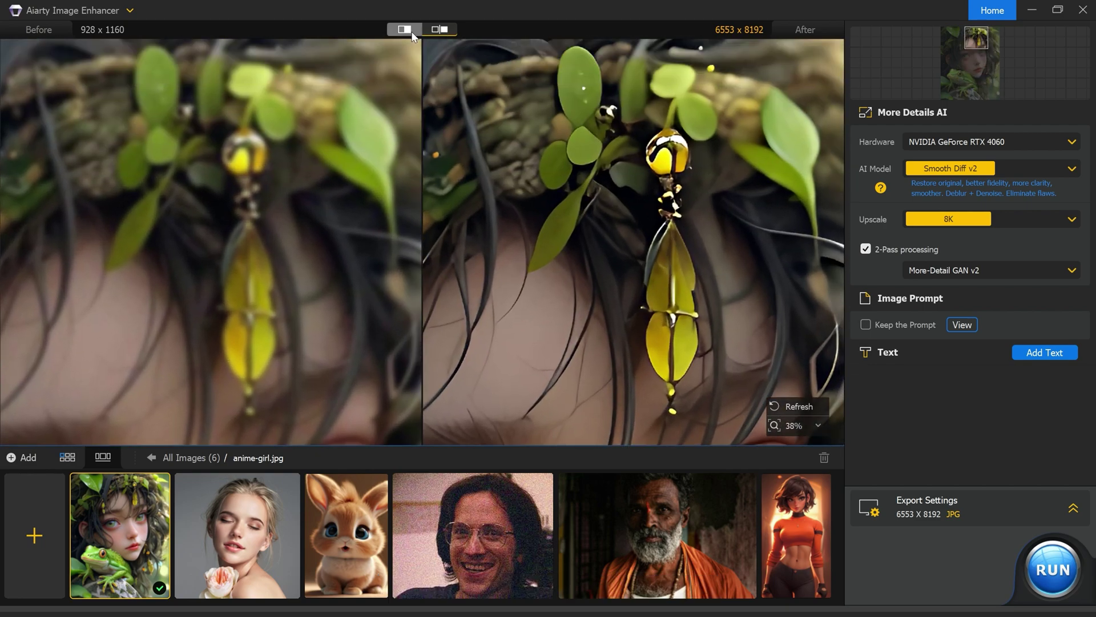
# Step: Compare the anime-girl image before and after in the split view, moving the divider across it at different magnifications
pyautogui.click(409, 30)
pyautogui.scroll(-3, 508, 203)
pyautogui.scroll(1, 514, 246)
pyautogui.moveTo(423, 242); pyautogui.dragTo(228, 264)
pyautogui.scroll(-2, 536, 252)
pyautogui.moveTo(349, 251); pyautogui.dragTo(176, 260)
# Step: Open the grainy images.jpg portrait and examine its quality in the side-by-side view
pyautogui.click(505, 516)
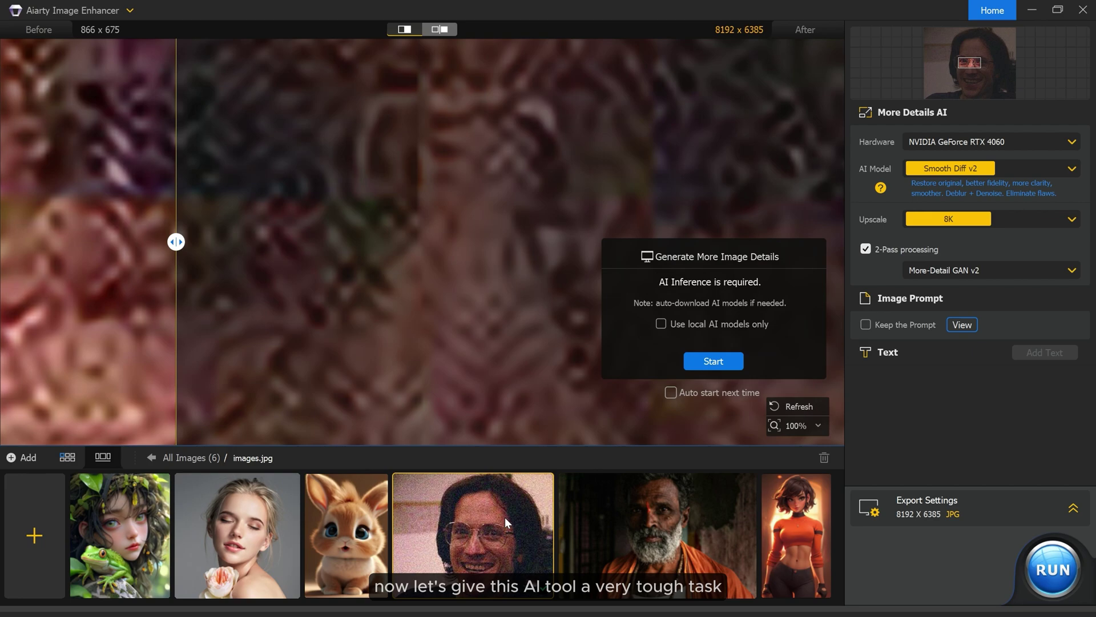
pyautogui.scroll(-5, 974, 72)
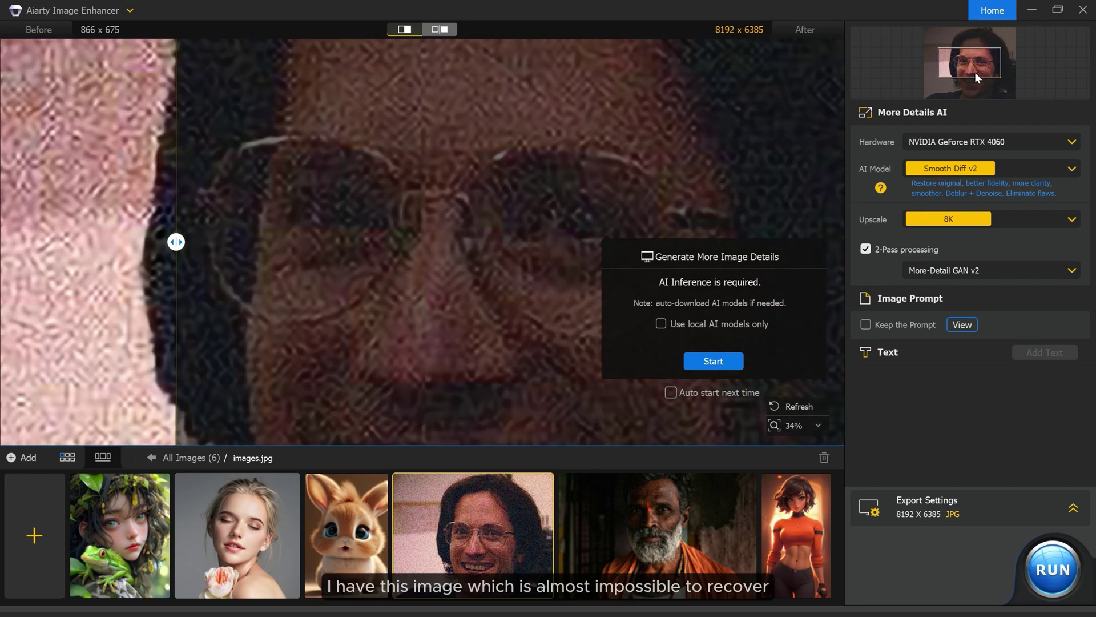
pyautogui.scroll(-2, 975, 72)
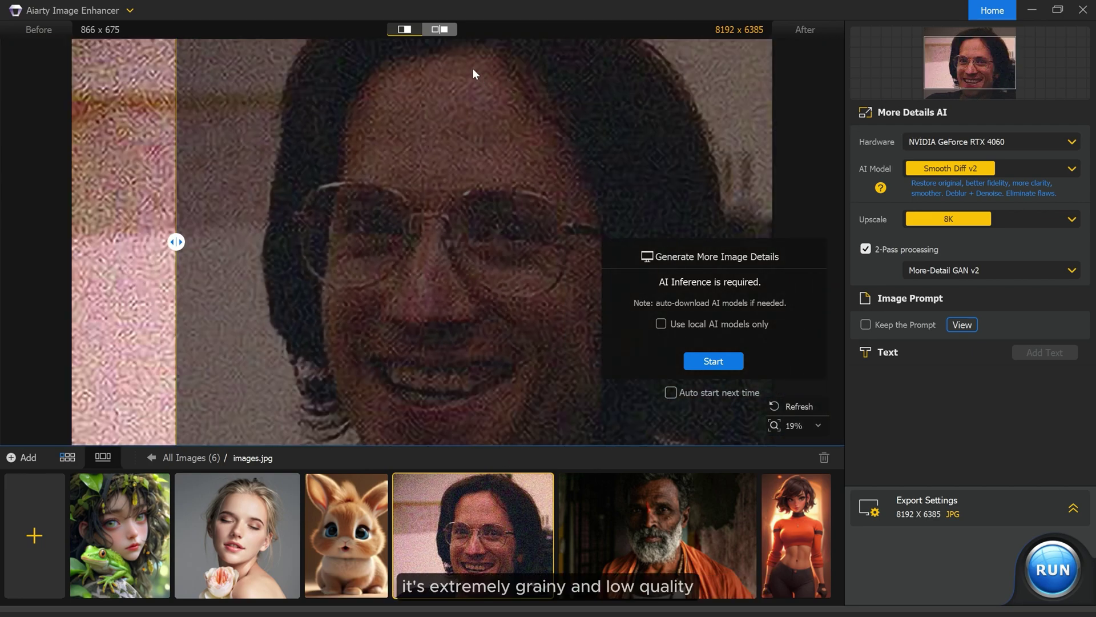
pyautogui.click(439, 29)
pyautogui.scroll(-7, 945, 65)
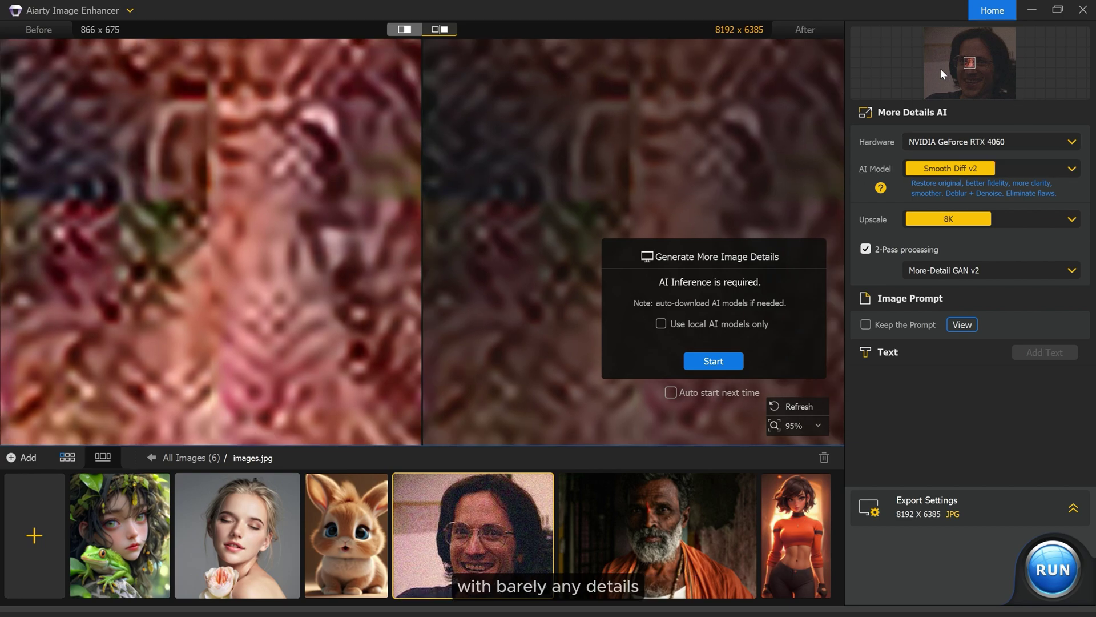
pyautogui.scroll(-1, 930, 77)
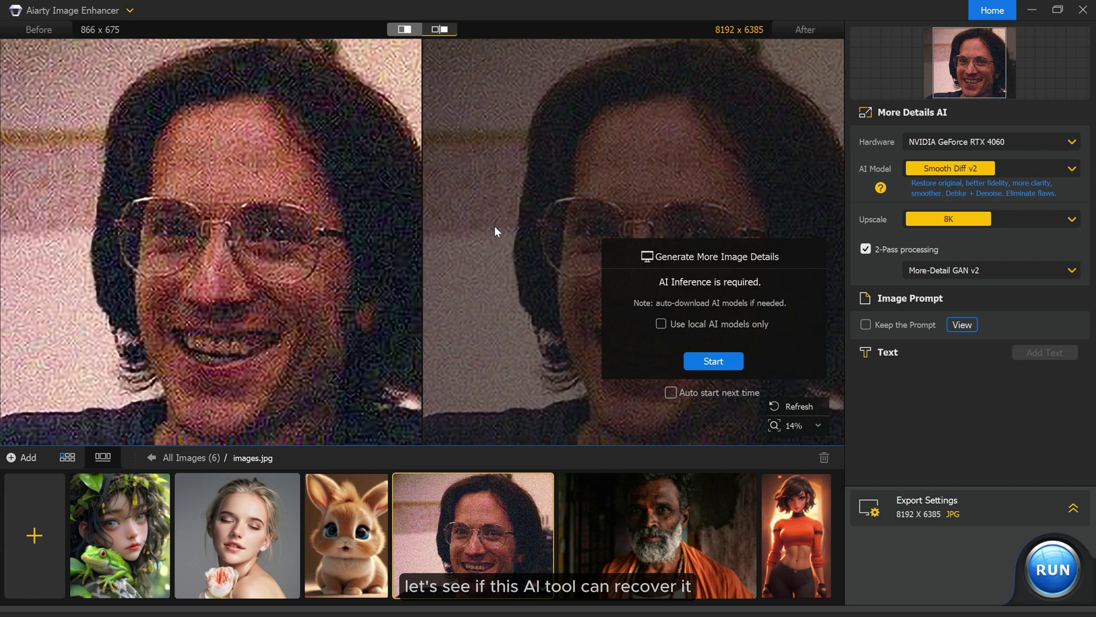
# Step: Generate the grainy portrait's enhanced preview using the Real-Photo v3 model with x2 upscaling
pyautogui.click(935, 169)
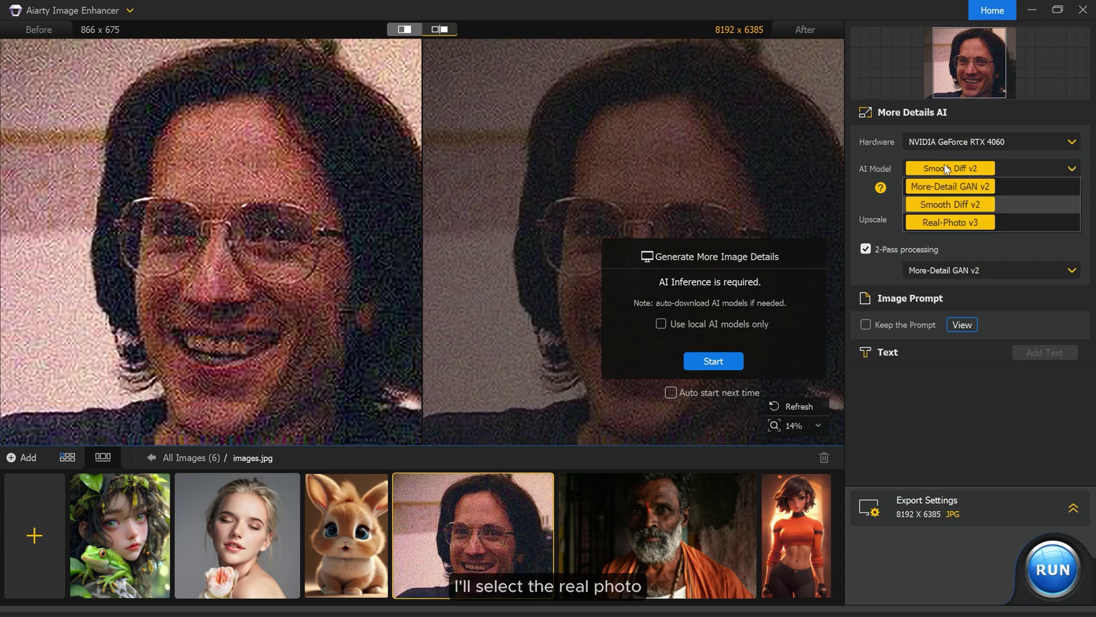
pyautogui.click(939, 222)
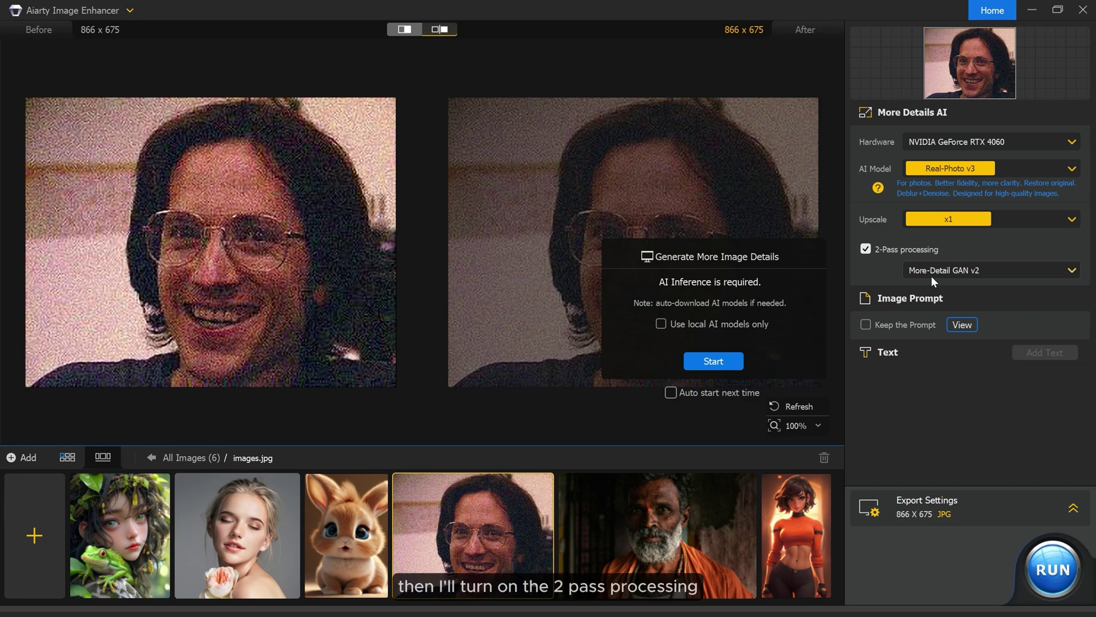
pyautogui.click(949, 219)
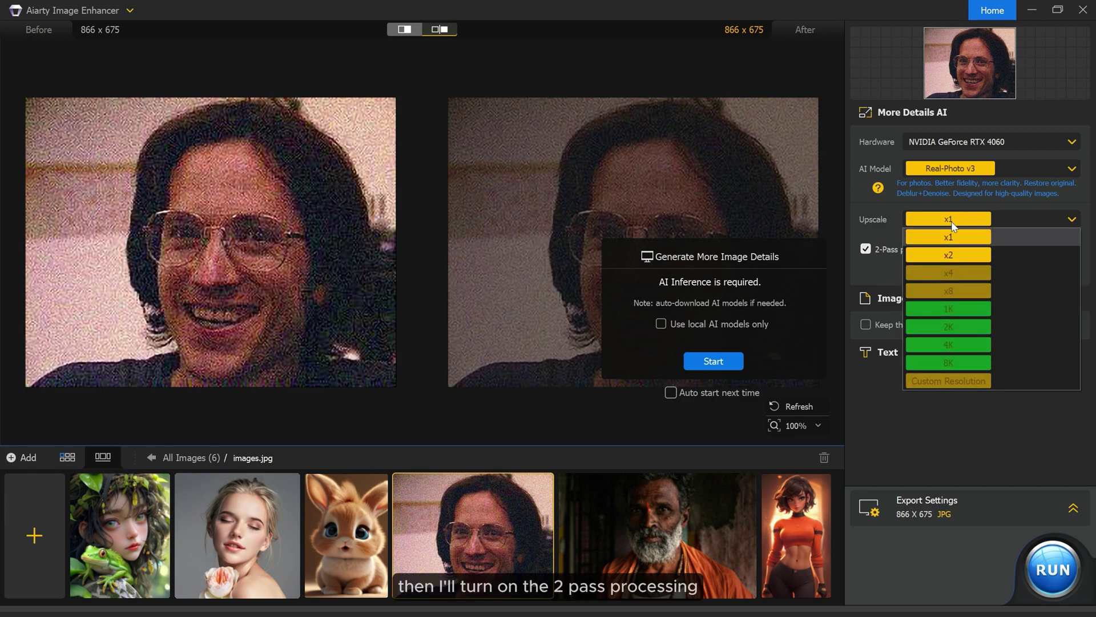
pyautogui.click(949, 256)
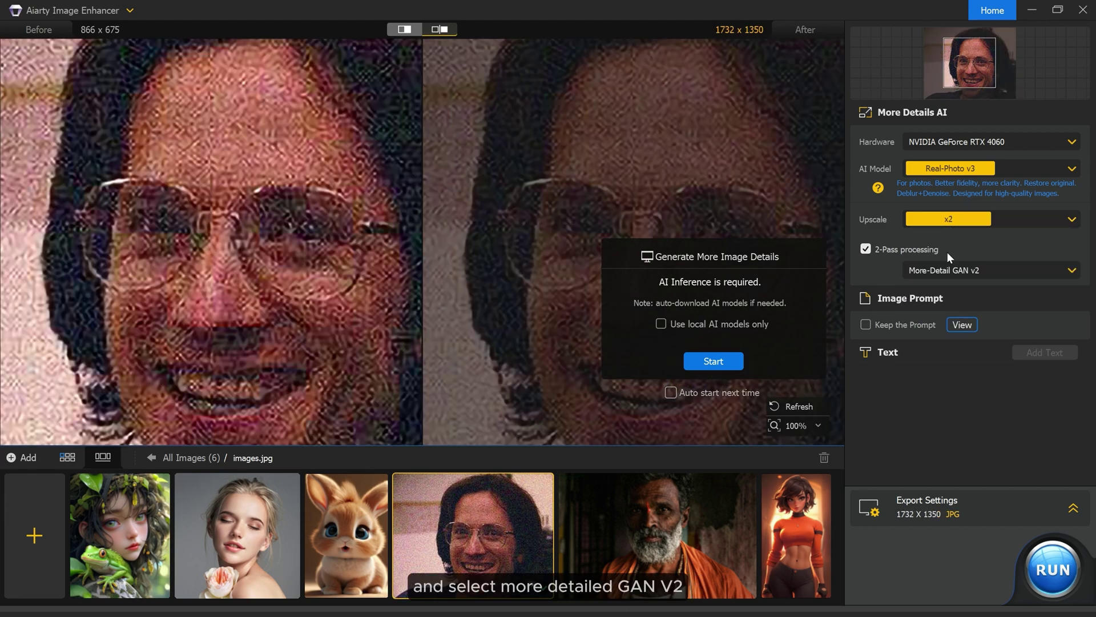
pyautogui.click(701, 358)
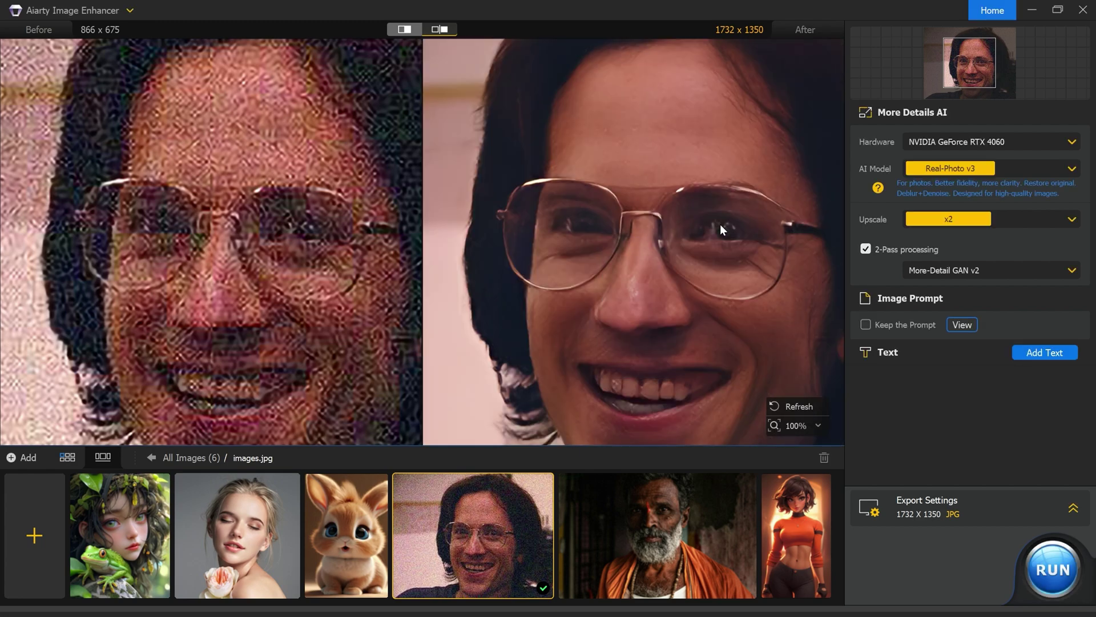
# Step: Inspect the restored portrait beside the grainy original, checking the glasses, eyes, teeth, skin and hair
pyautogui.scroll(-2, 720, 224)
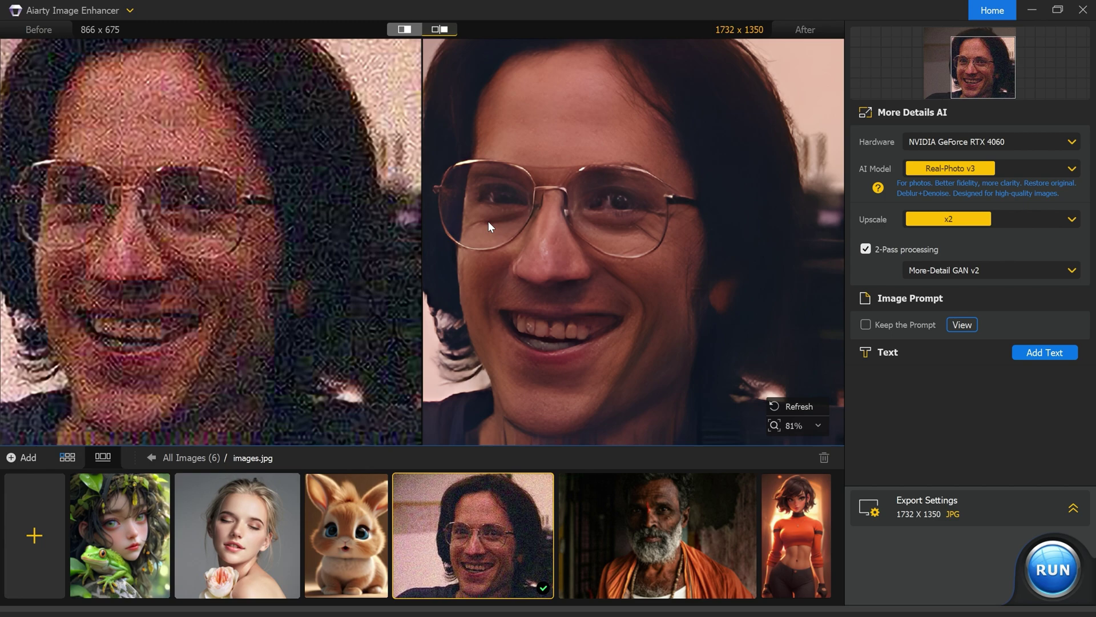
pyautogui.moveTo(647, 254); pyautogui.dragTo(608, 256)
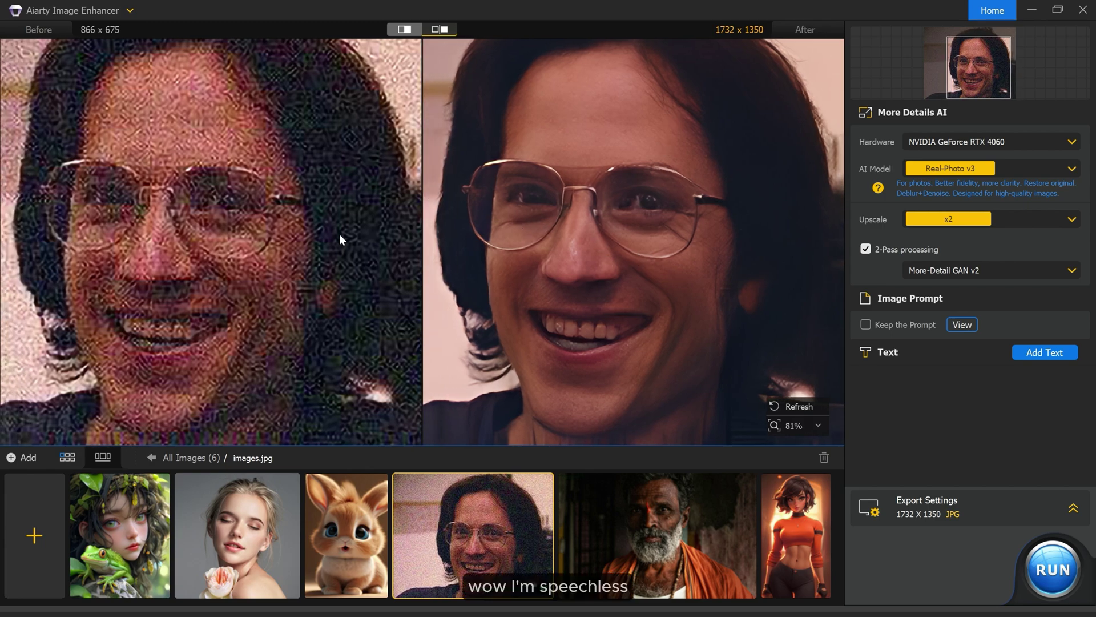
pyautogui.scroll(-3, 646, 235)
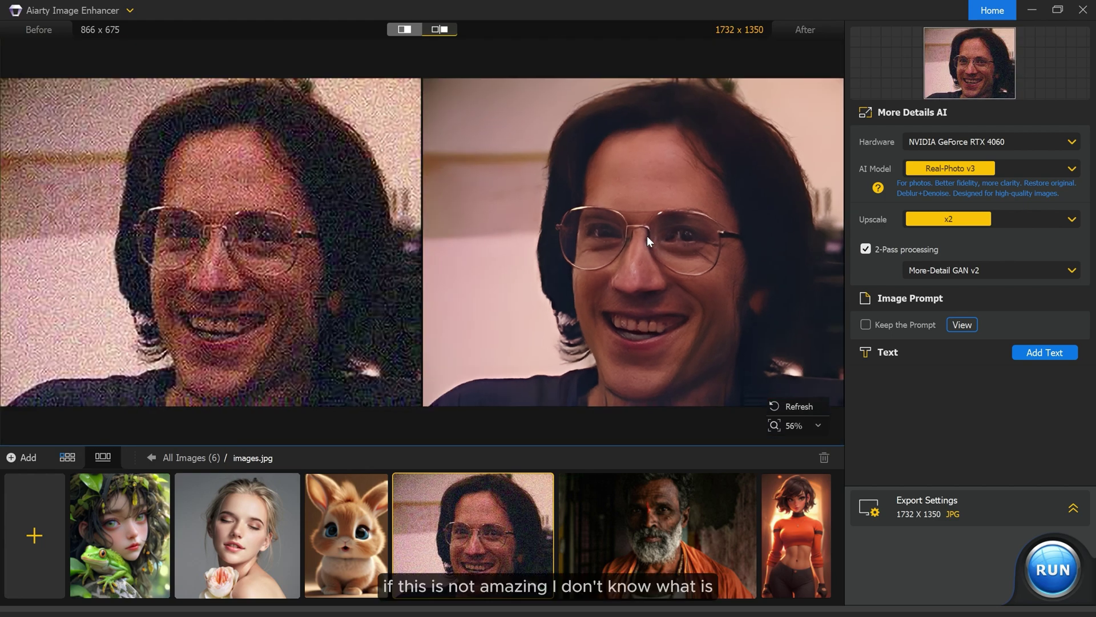
pyautogui.scroll(2, 600, 237)
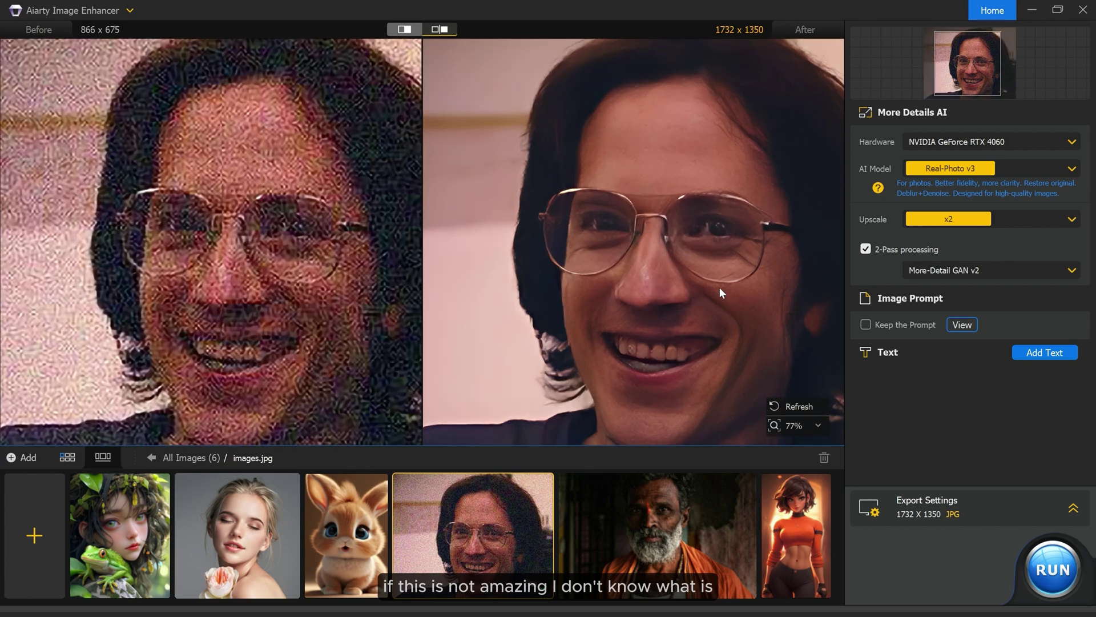
pyautogui.moveTo(719, 288); pyautogui.dragTo(663, 197)
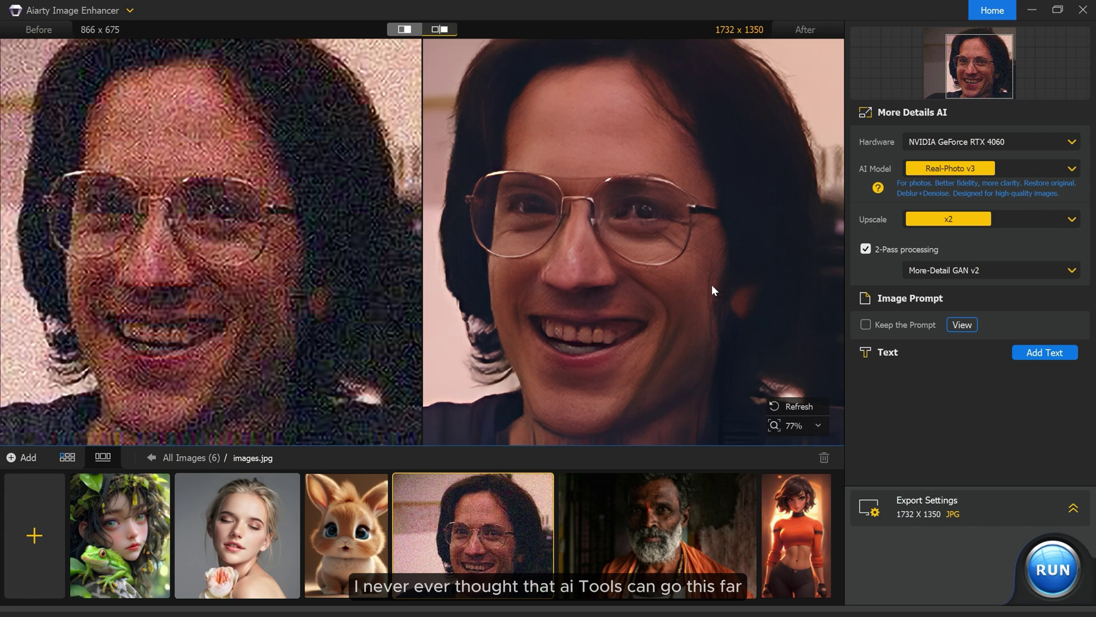
pyautogui.moveTo(612, 262); pyautogui.dragTo(644, 243)
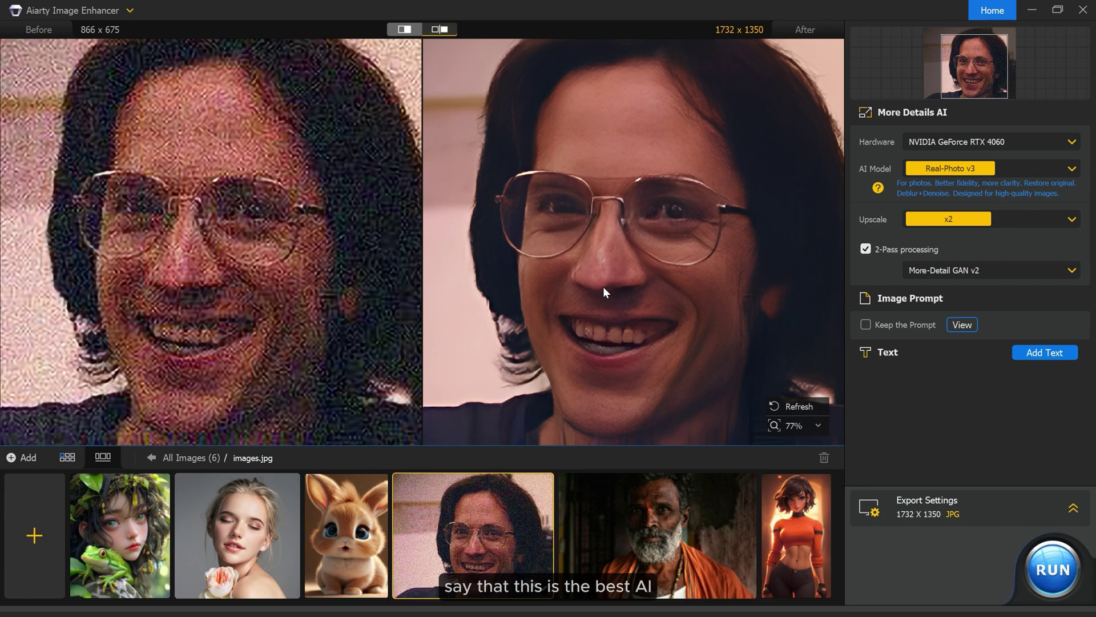
pyautogui.moveTo(626, 266); pyautogui.dragTo(611, 258)
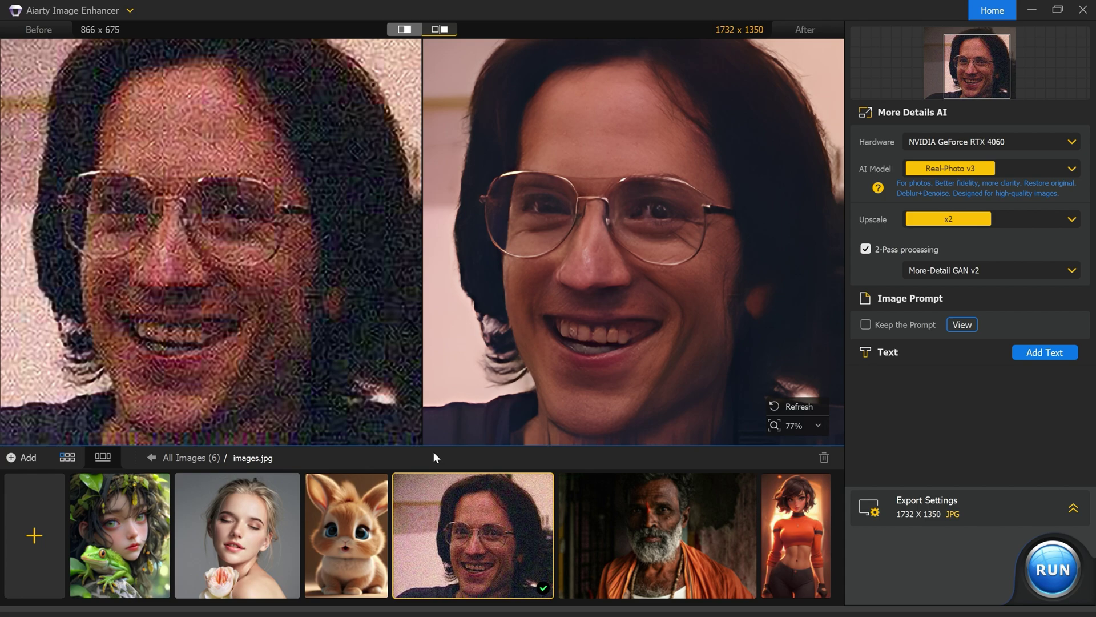
# Step: Open man-with-wrinkles.png and set the AI model to Real-Photo v3 with x2 upscaling
pyautogui.click(656, 535)
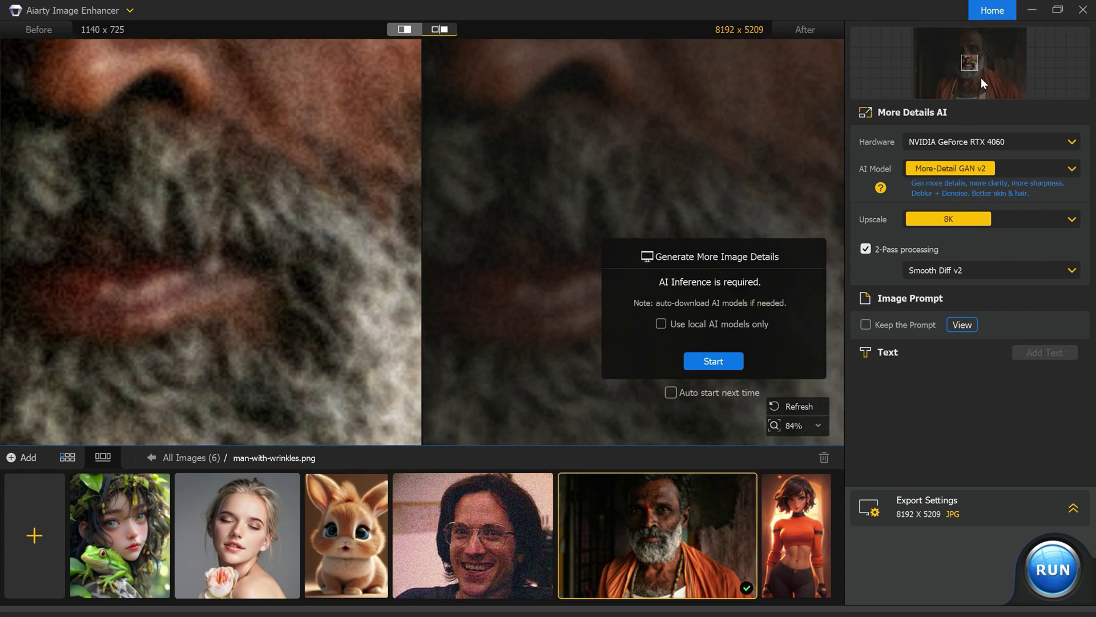
pyautogui.scroll(1, 984, 75)
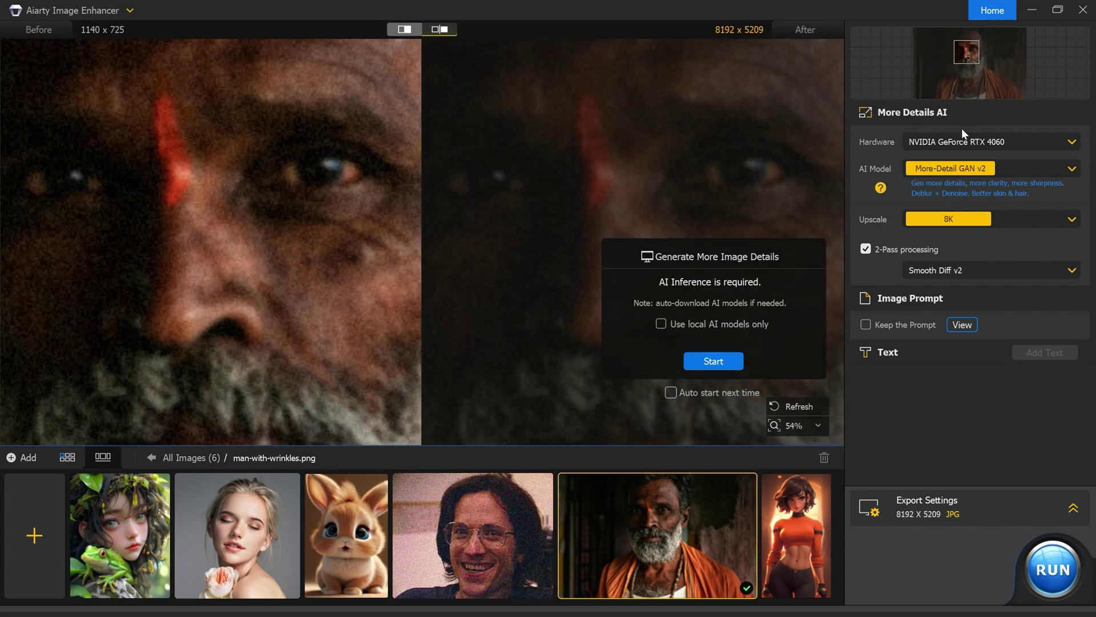
pyautogui.click(952, 167)
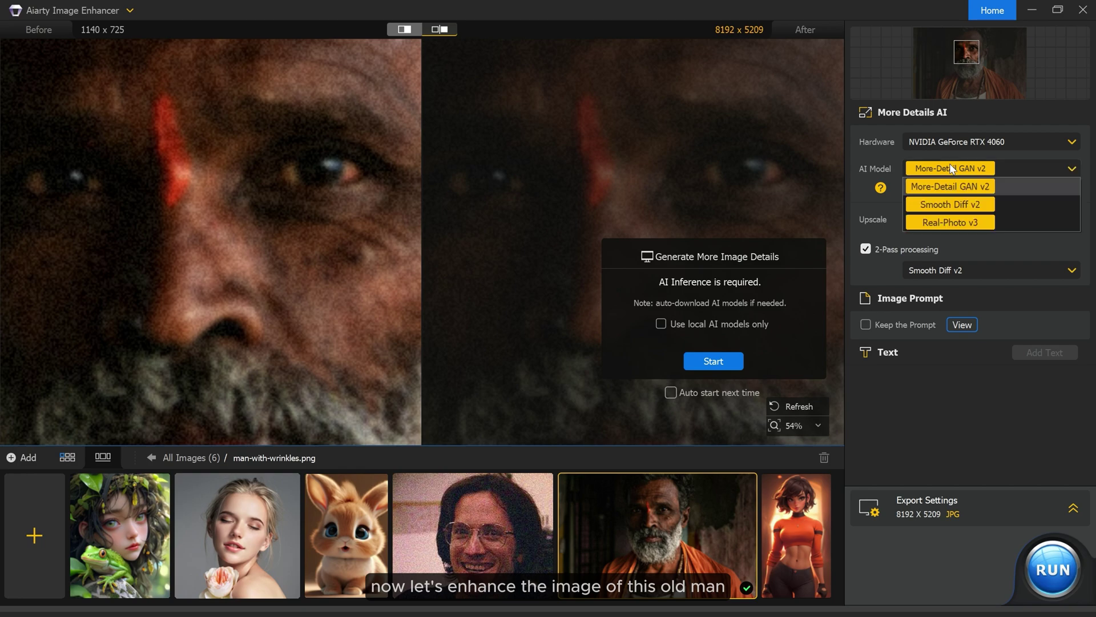
pyautogui.click(936, 222)
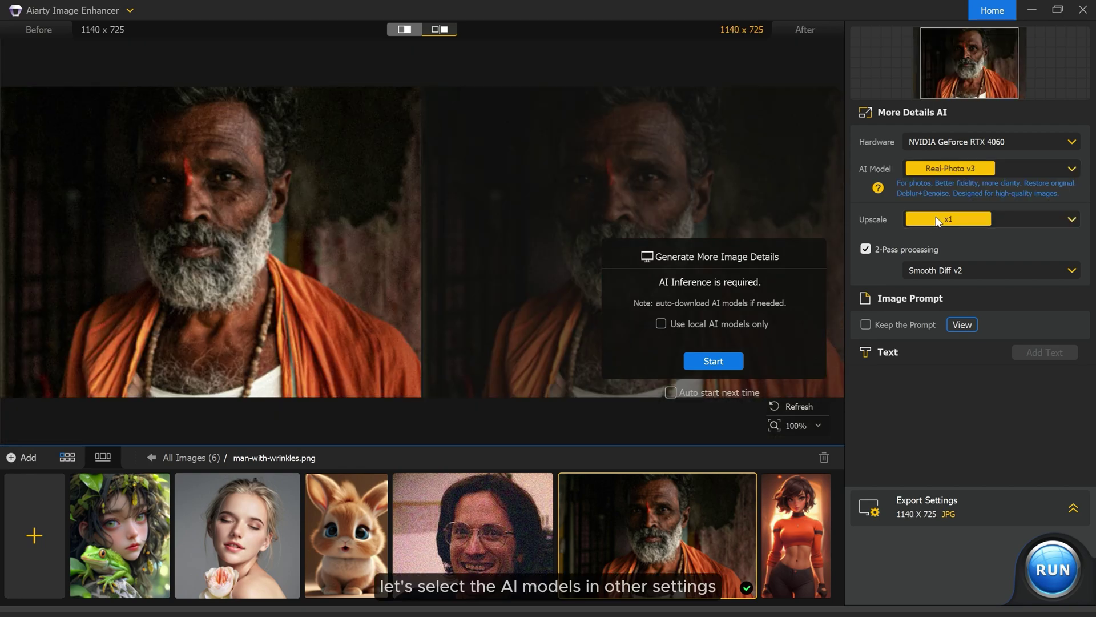
pyautogui.click(937, 222)
pyautogui.click(938, 250)
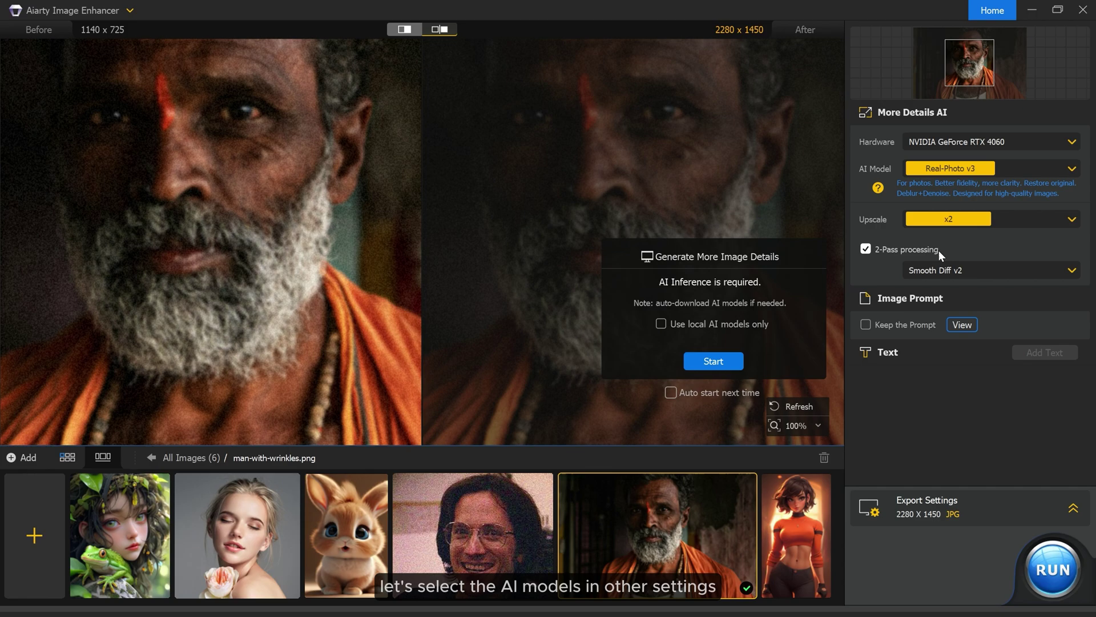
# Step: Choose More-Detail GAN v2 for the second pass and generate the old man's enhanced preview
pyautogui.click(918, 267)
pyautogui.click(922, 290)
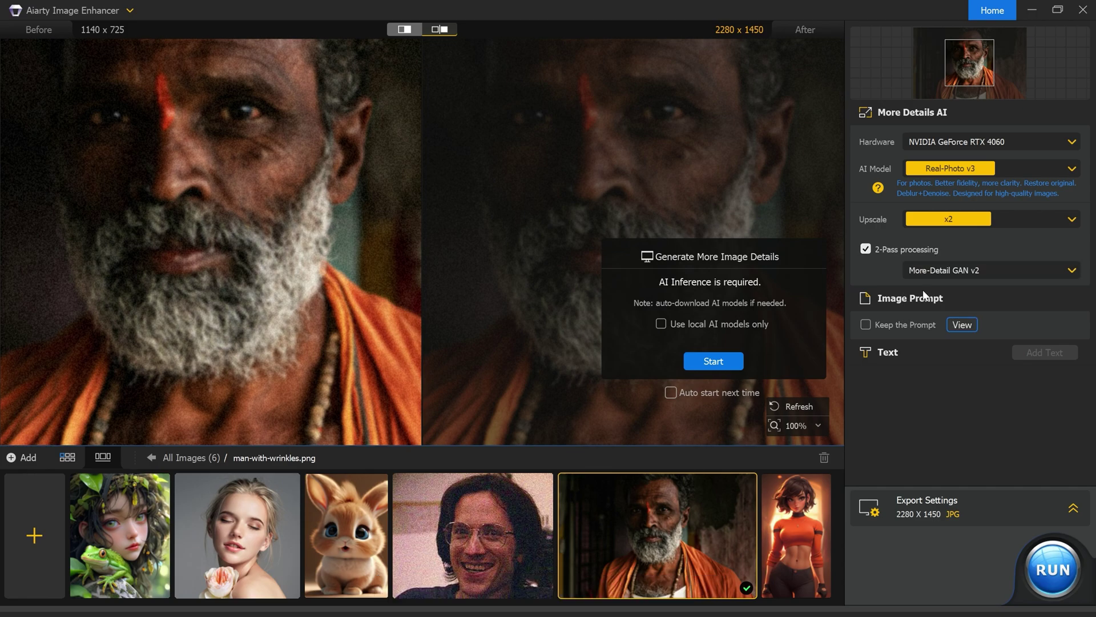
pyautogui.click(728, 362)
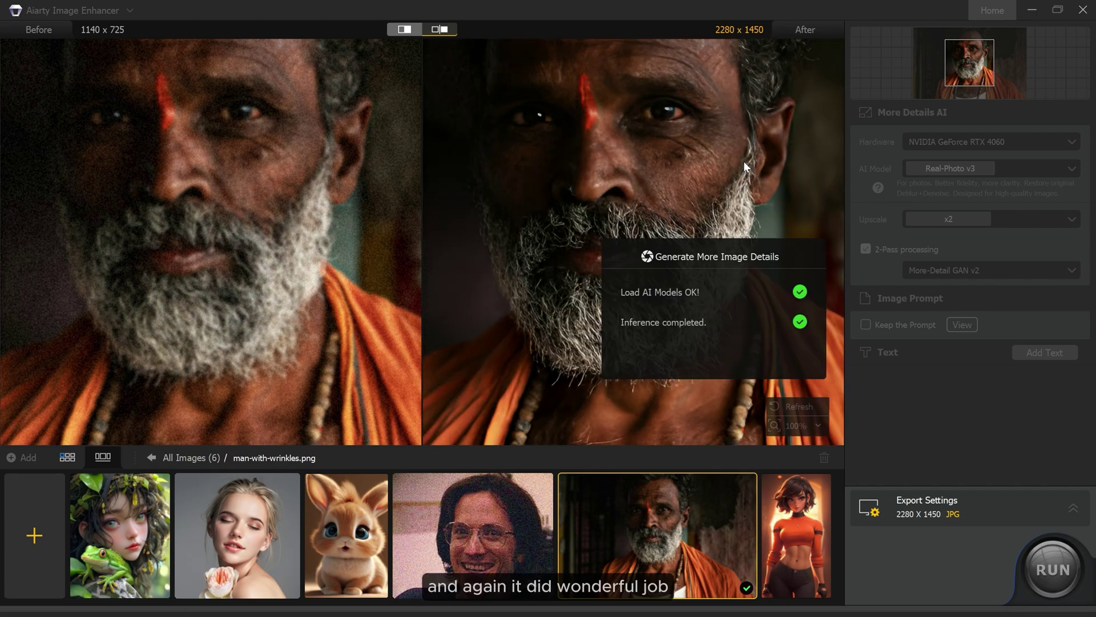
# Step: Inspect the enhanced old man beside the original at various magnifications, checking the forehead wrinkles, eyes, skin, beard and bead necklace
pyautogui.scroll(5, 714, 140)
pyautogui.moveTo(653, 90); pyautogui.dragTo(669, 227)
pyautogui.scroll(-1, 673, 210)
pyautogui.scroll(-2, 673, 210)
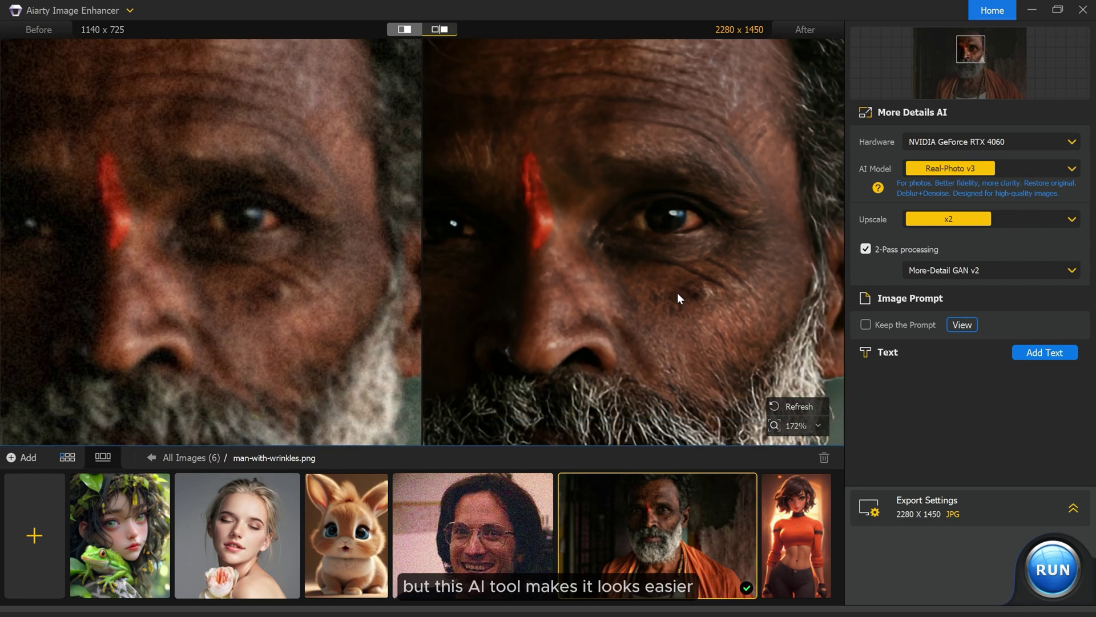
pyautogui.moveTo(677, 292); pyautogui.dragTo(666, 74)
pyautogui.scroll(4, 692, 258)
pyautogui.moveTo(693, 280); pyautogui.dragTo(685, 36)
pyautogui.scroll(-5, 657, 288)
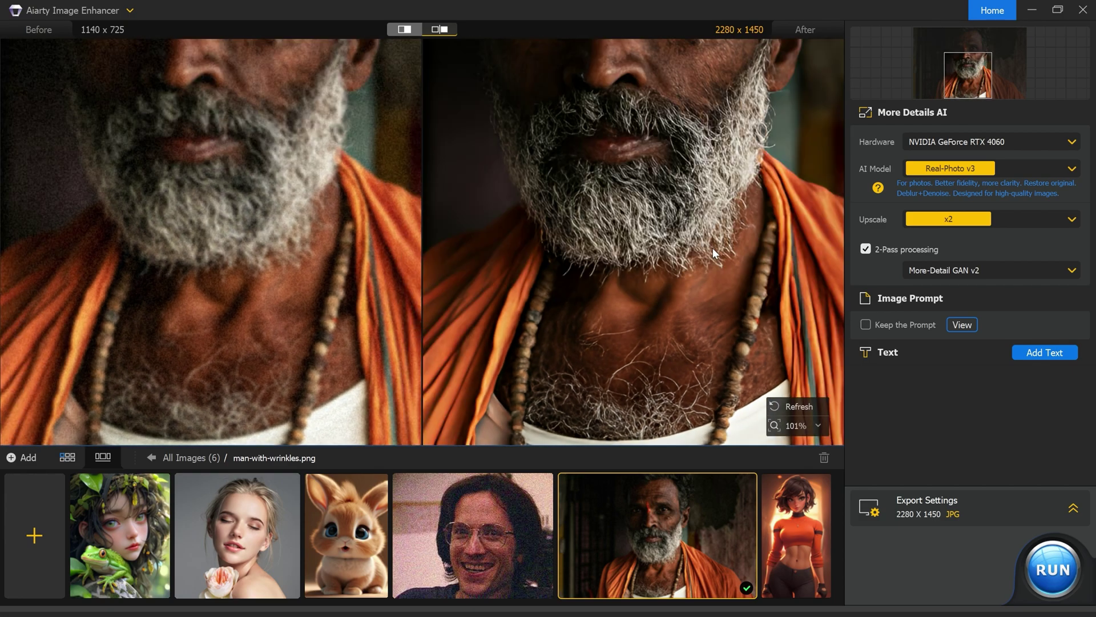
pyautogui.moveTo(762, 211); pyautogui.dragTo(658, 278)
pyautogui.moveTo(723, 159); pyautogui.dragTo(709, 286)
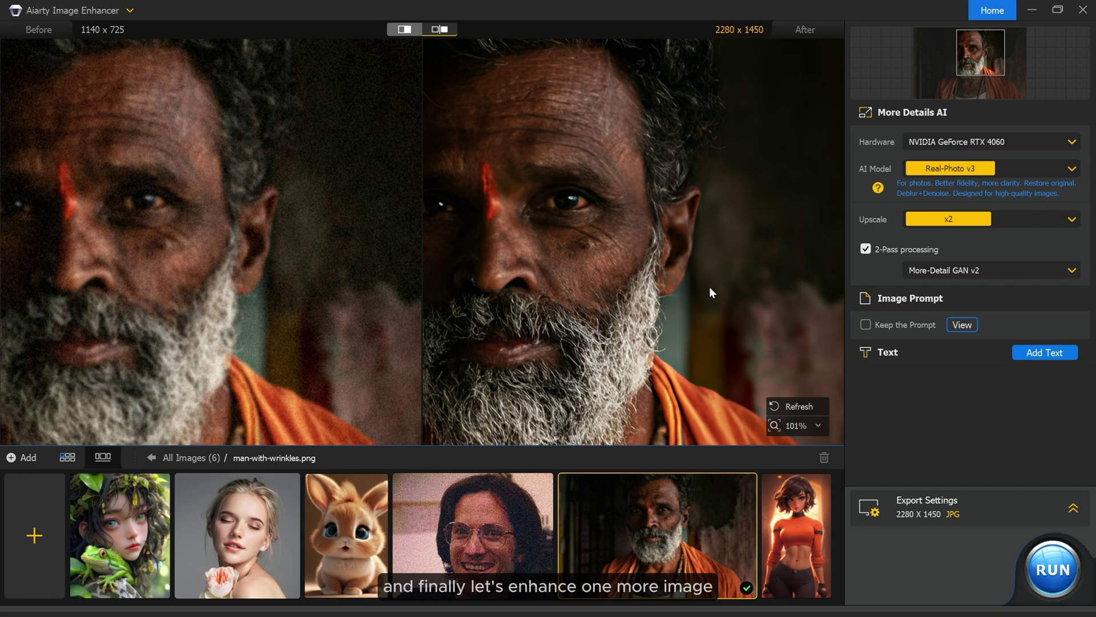
pyautogui.scroll(5, 664, 190)
pyautogui.scroll(-5, 668, 197)
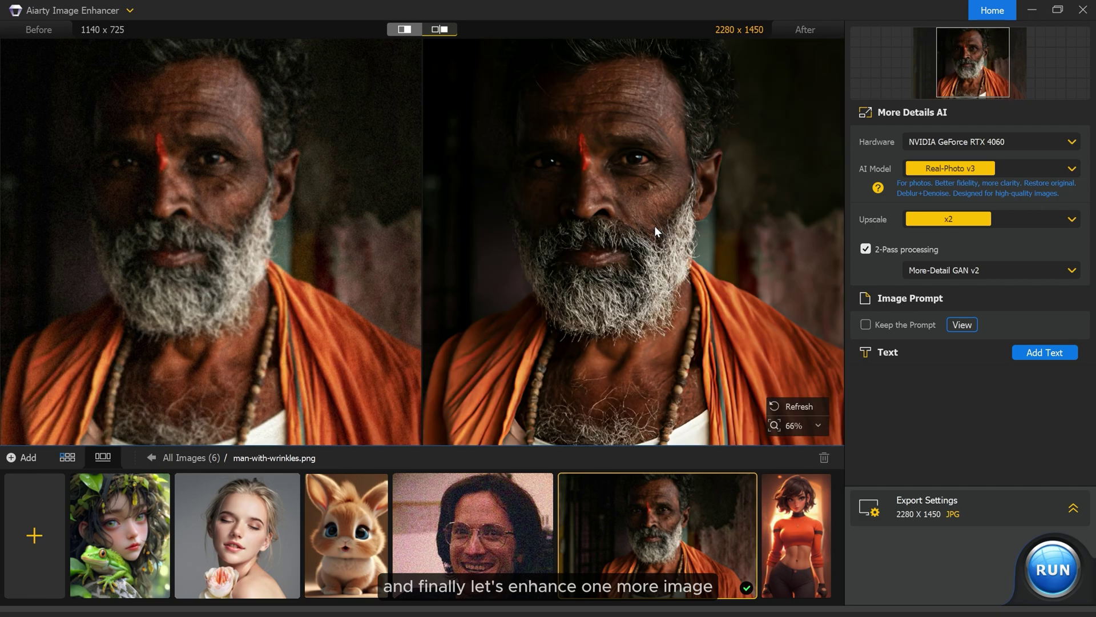
# Step: Open the cartoon girl image, bring her face into view, and set the AI model to Smooth Diff v2
pyautogui.click(799, 513)
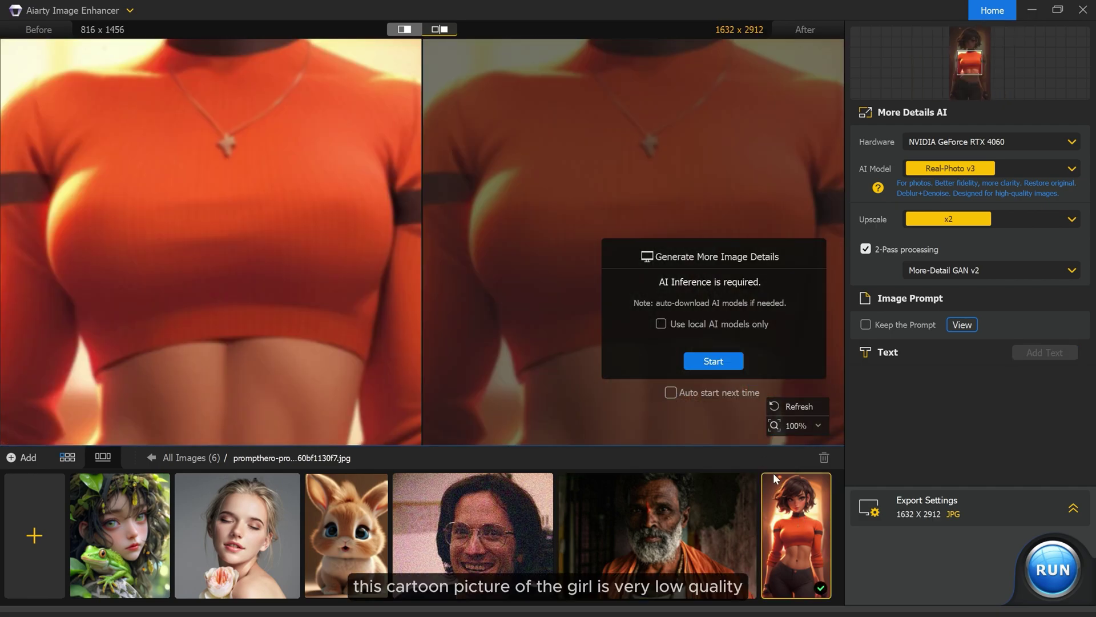
pyautogui.moveTo(969, 64); pyautogui.dragTo(969, 46)
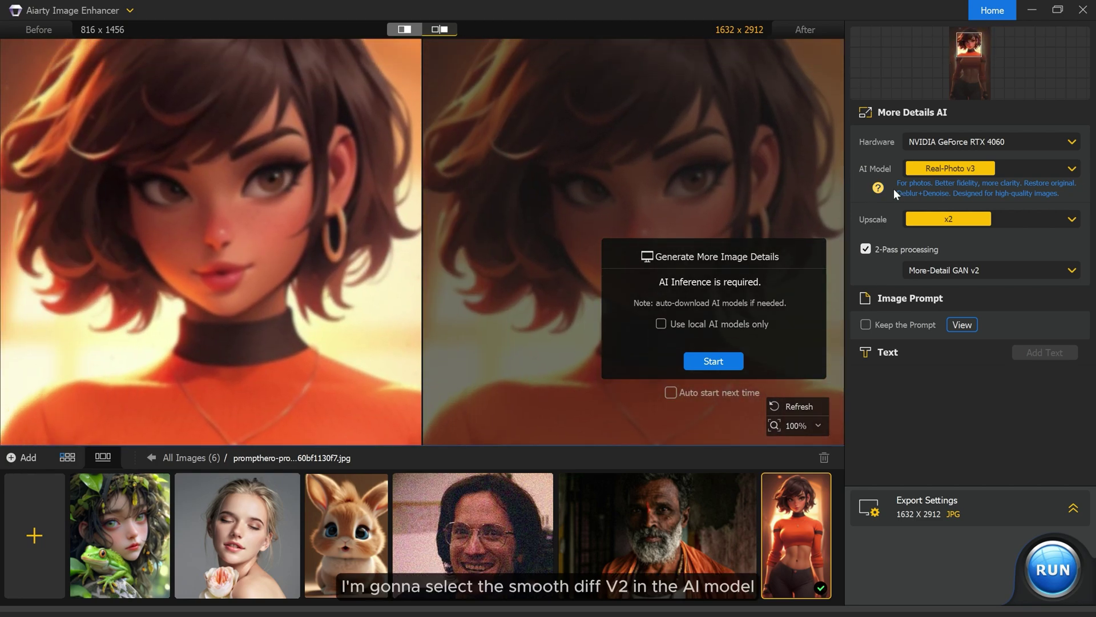
pyautogui.click(967, 167)
pyautogui.click(947, 201)
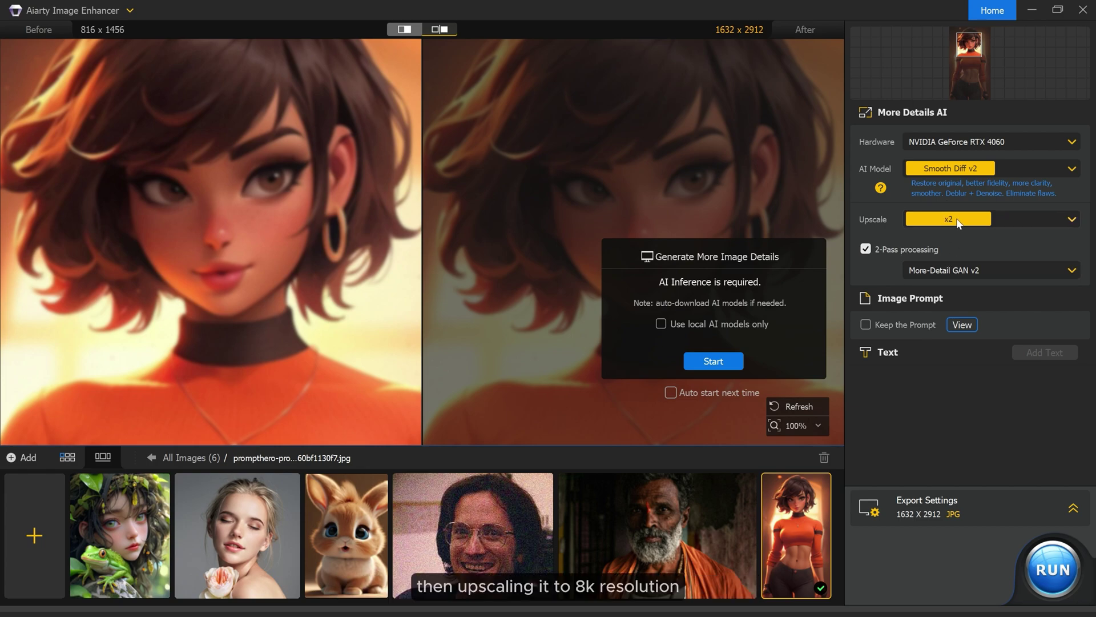
# Step: Set the upscale target to 8K and generate the enhanced preview of the cartoon girl's face
pyautogui.click(957, 219)
pyautogui.click(930, 361)
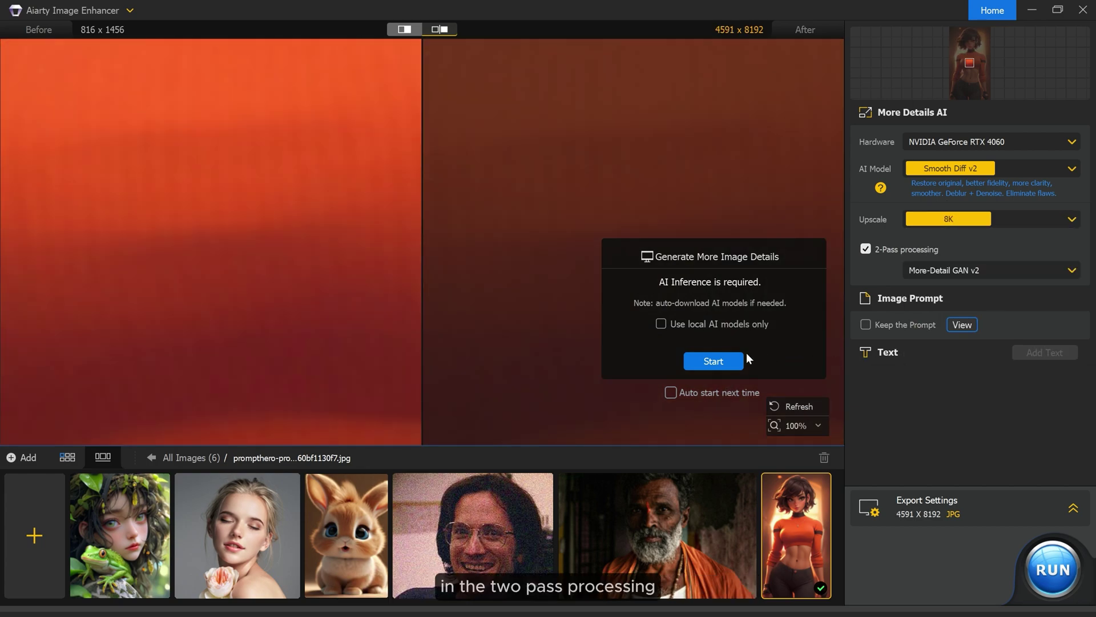
pyautogui.moveTo(971, 61); pyautogui.dragTo(967, 46)
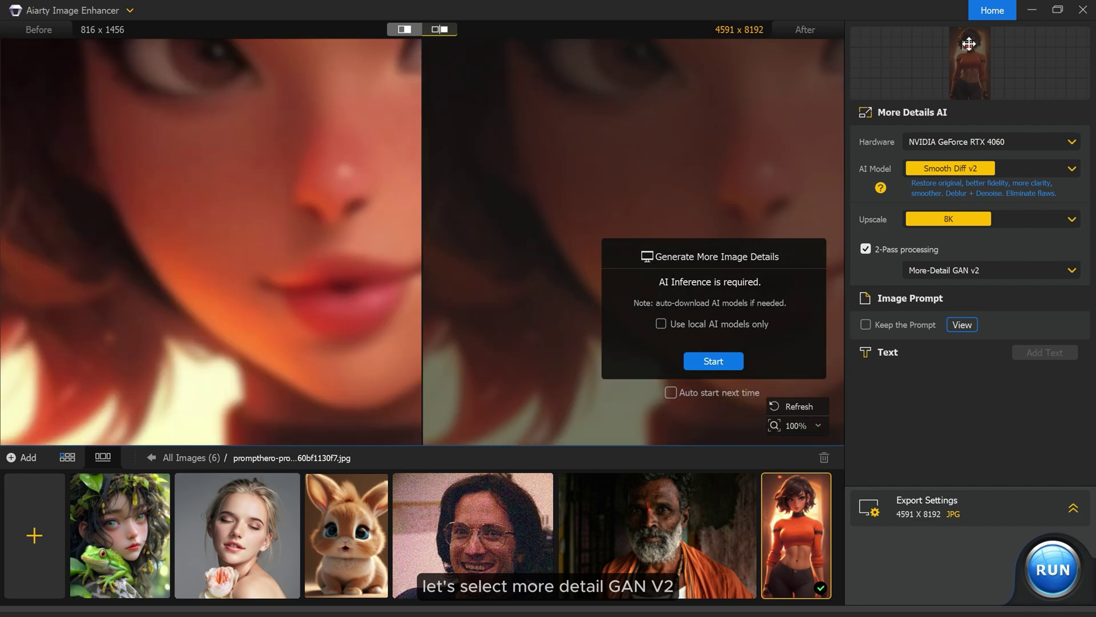
pyautogui.click(728, 359)
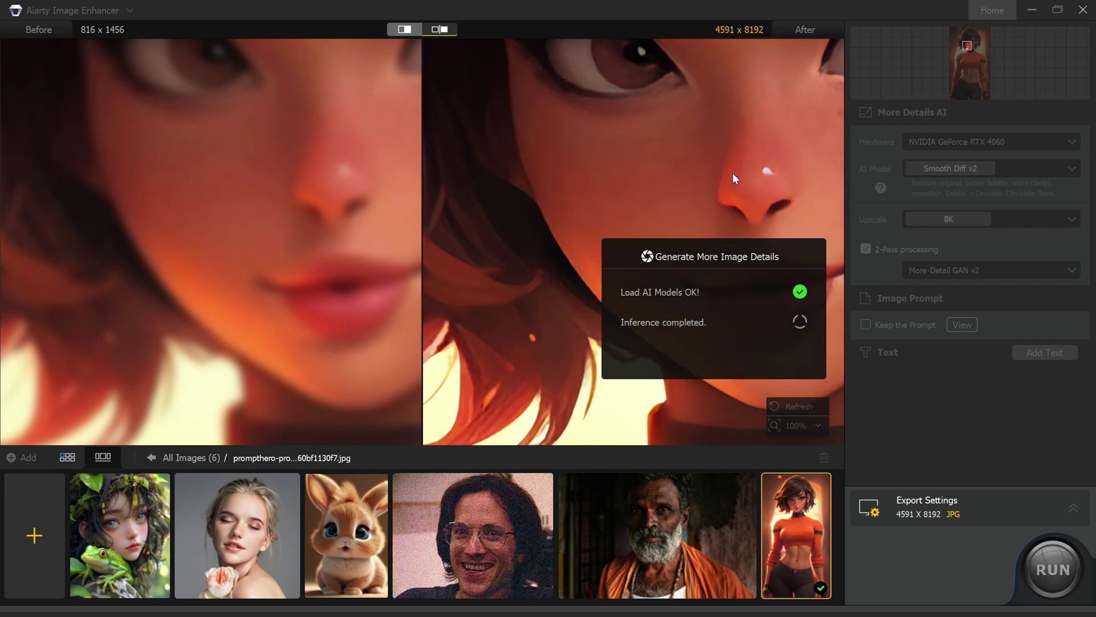
# Step: Inspect the enhanced cartoon girl beside the original at various magnifications, checking the face, eyes, hair, sleeve and full figure
pyautogui.scroll(-5, 695, 198)
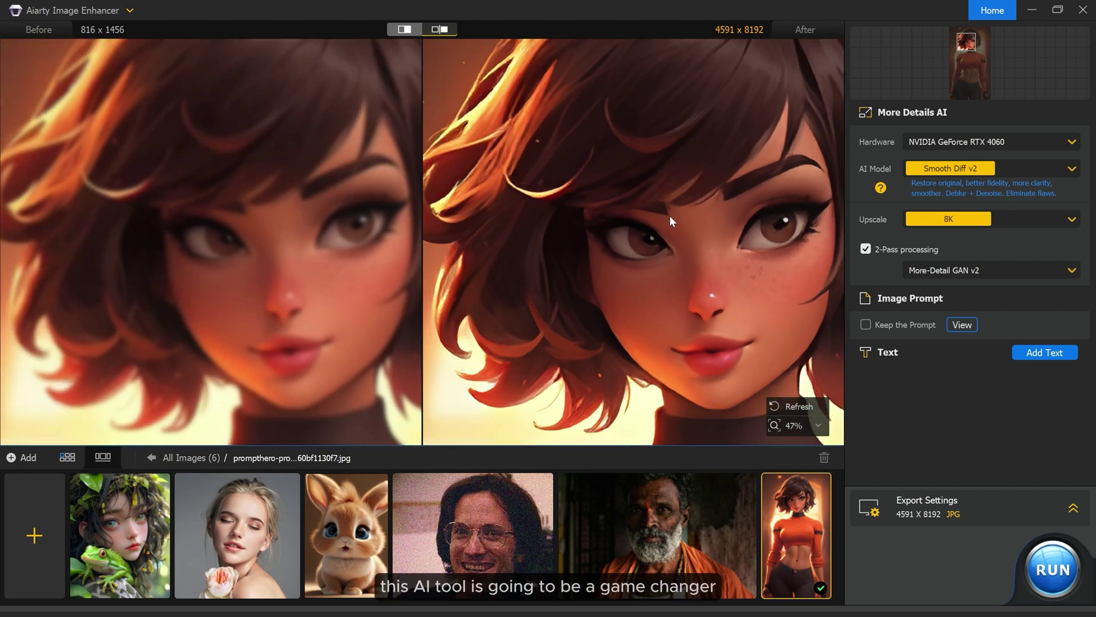
pyautogui.moveTo(670, 216); pyautogui.dragTo(722, 177)
pyautogui.scroll(-3, 724, 237)
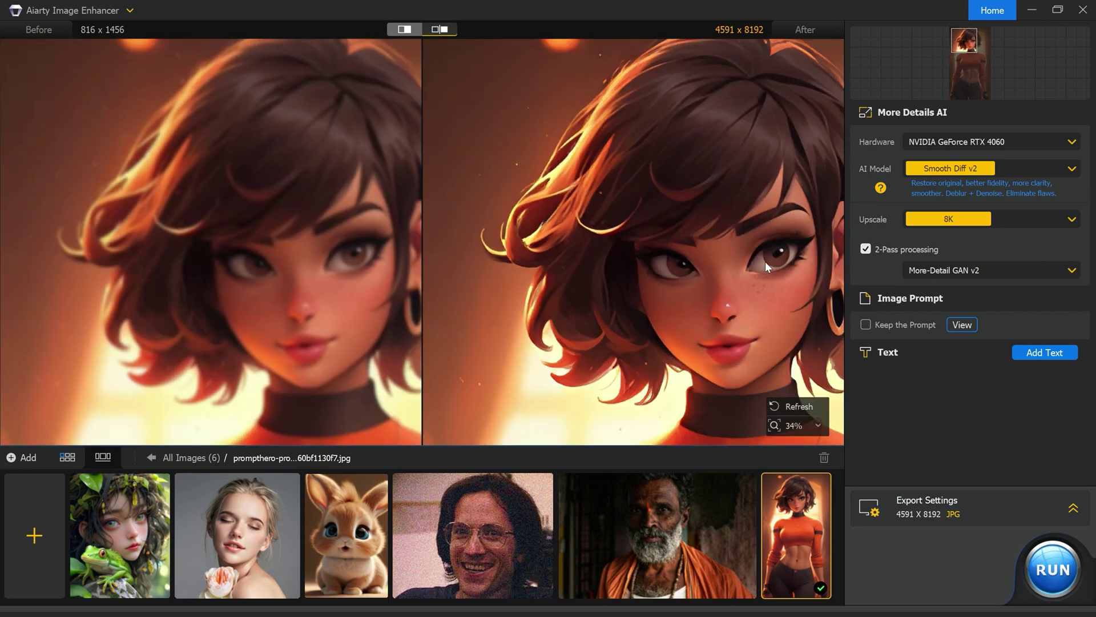
pyautogui.moveTo(690, 221); pyautogui.dragTo(695, 238)
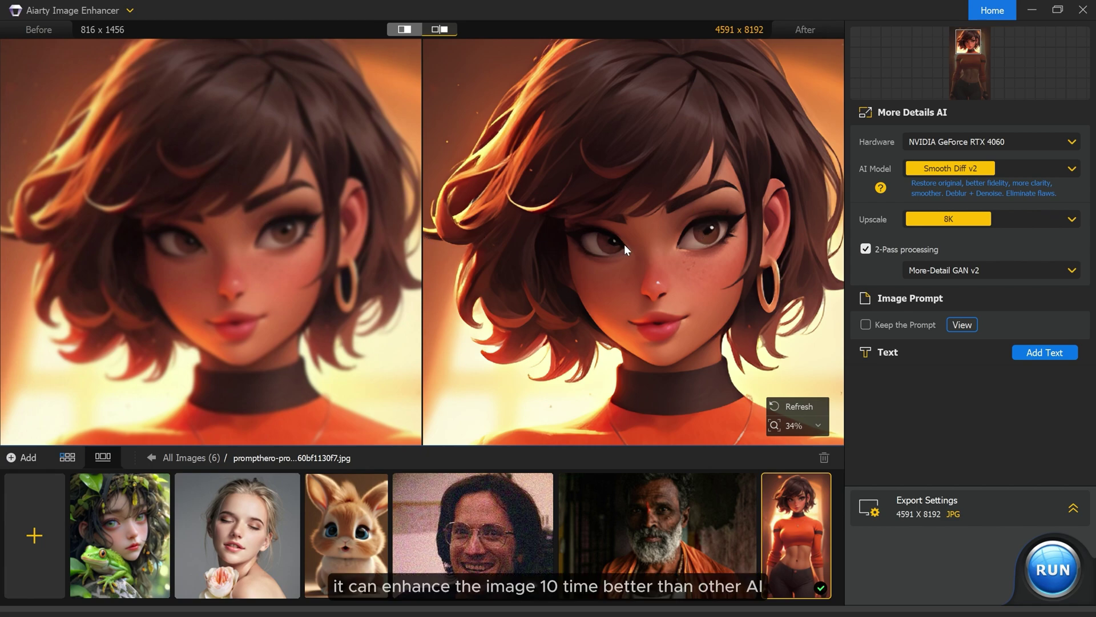
pyautogui.scroll(2, 704, 324)
pyautogui.scroll(8, 701, 153)
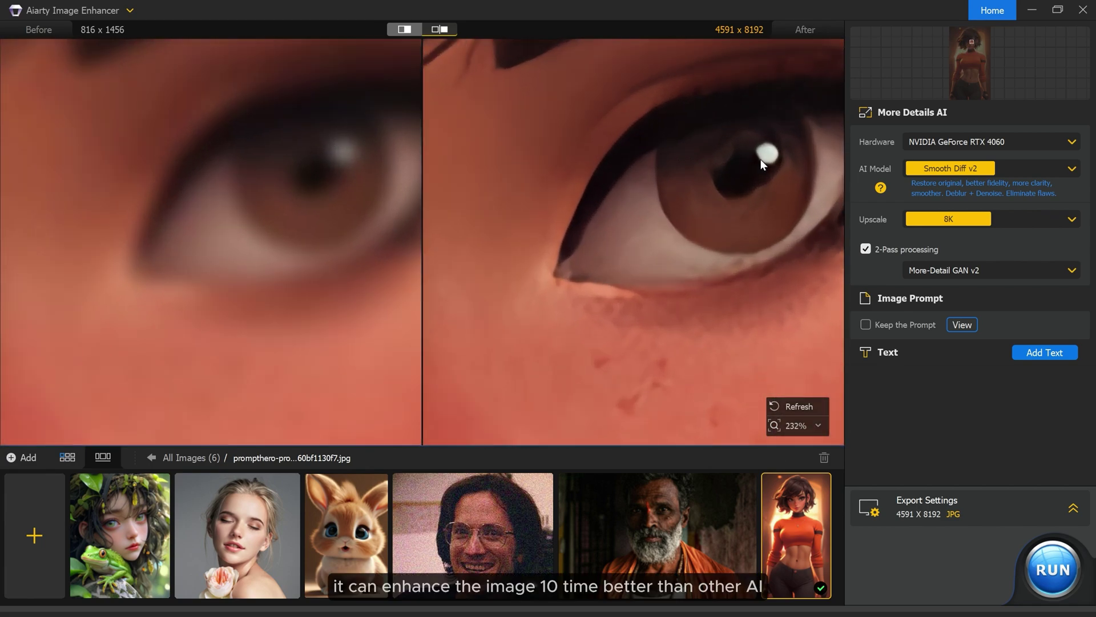
pyautogui.scroll(-8, 762, 163)
pyautogui.scroll(2, 817, 208)
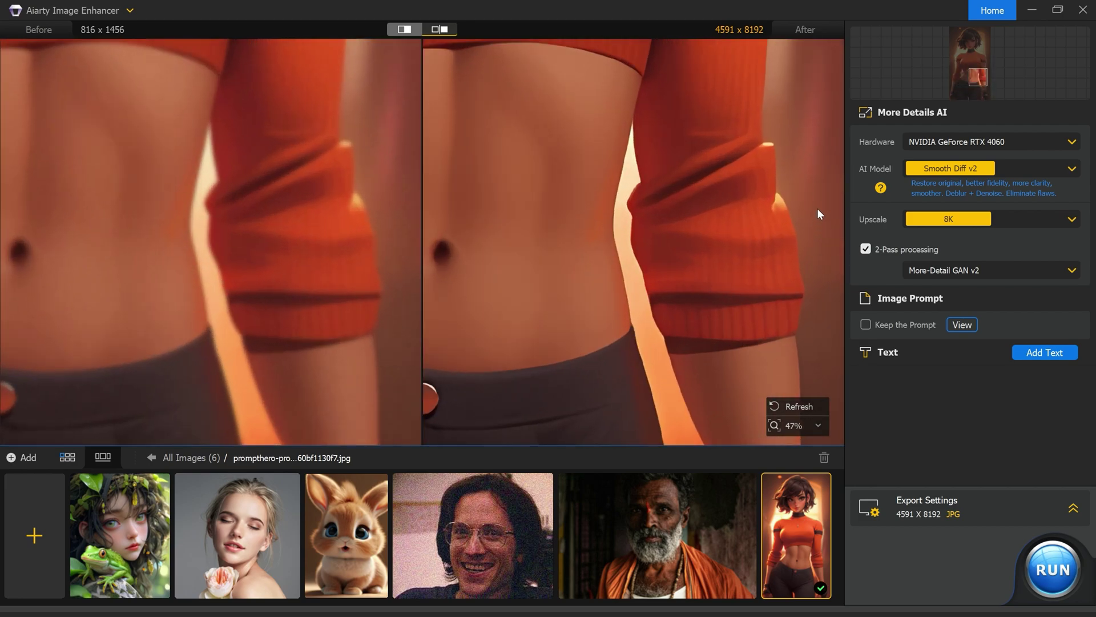
pyautogui.scroll(-5, 817, 208)
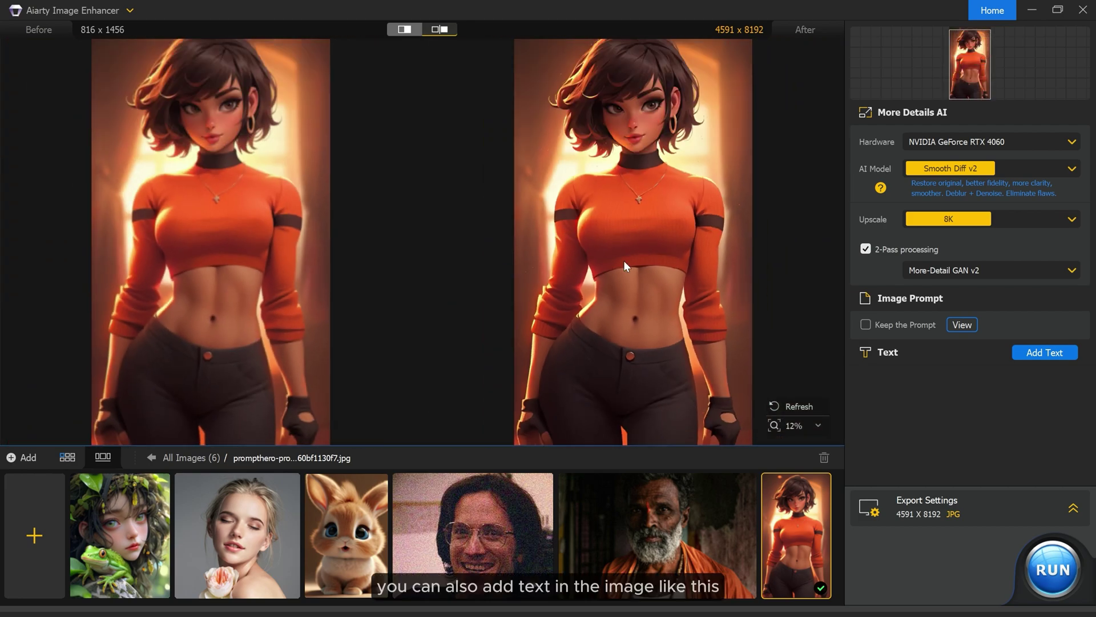
# Step: Add the outlined text "Girl" at size 941 and place it across the front of the orange top
pyautogui.click(1040, 352)
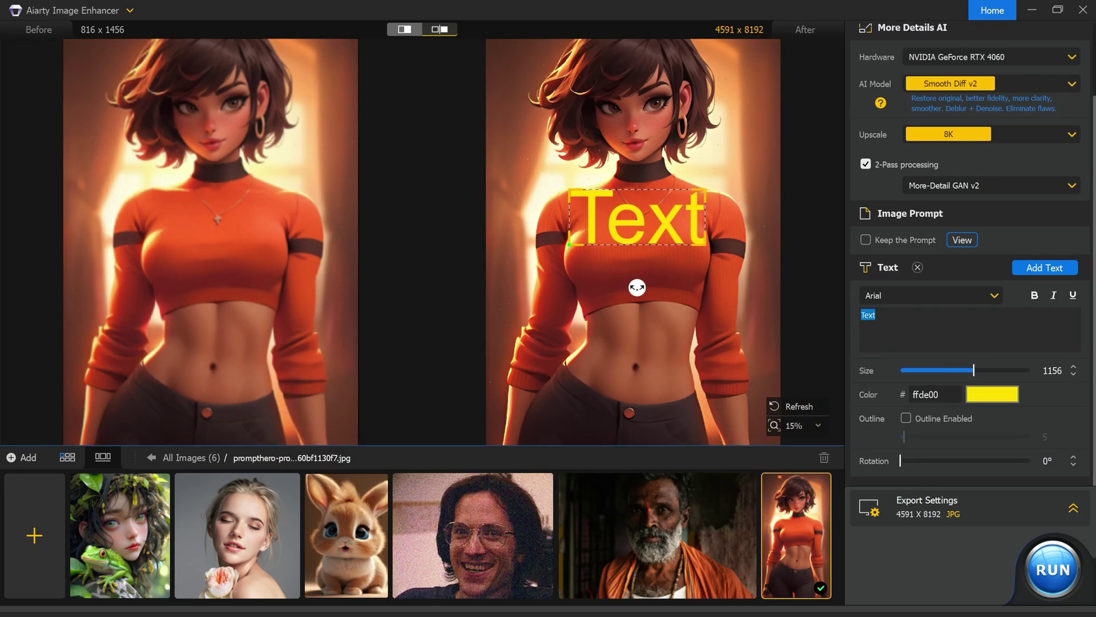
pyautogui.write('Girl')
pyautogui.moveTo(974, 370); pyautogui.dragTo(954, 370)
pyautogui.click(906, 418)
pyautogui.moveTo(677, 208); pyautogui.dragTo(677, 250)
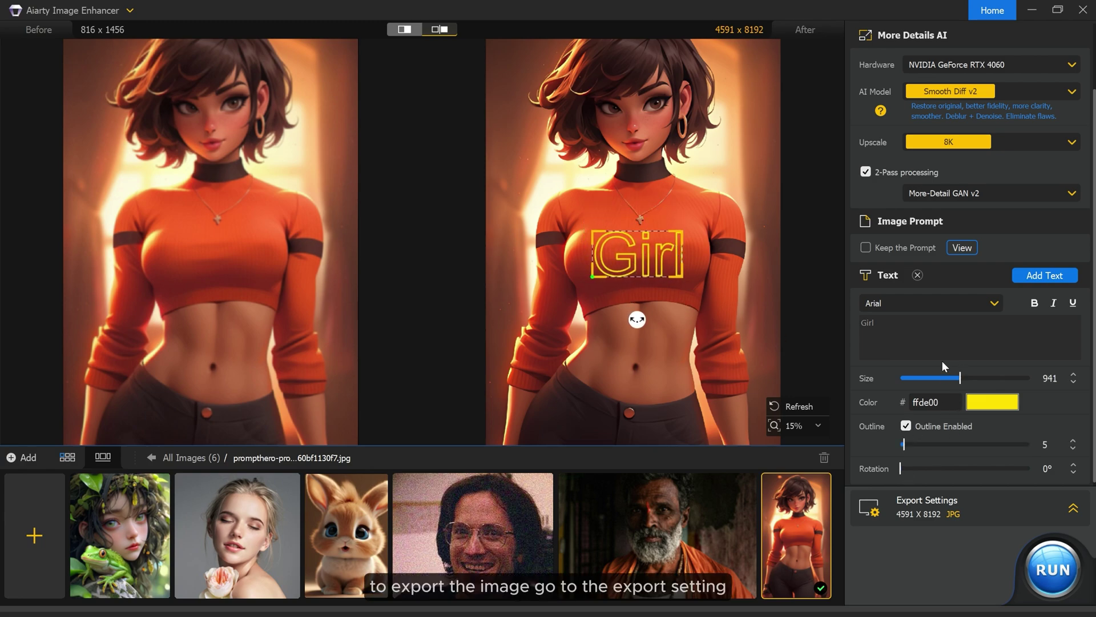
# Step: Review the export format options and keep JPG at quality 100
pyautogui.click(1070, 508)
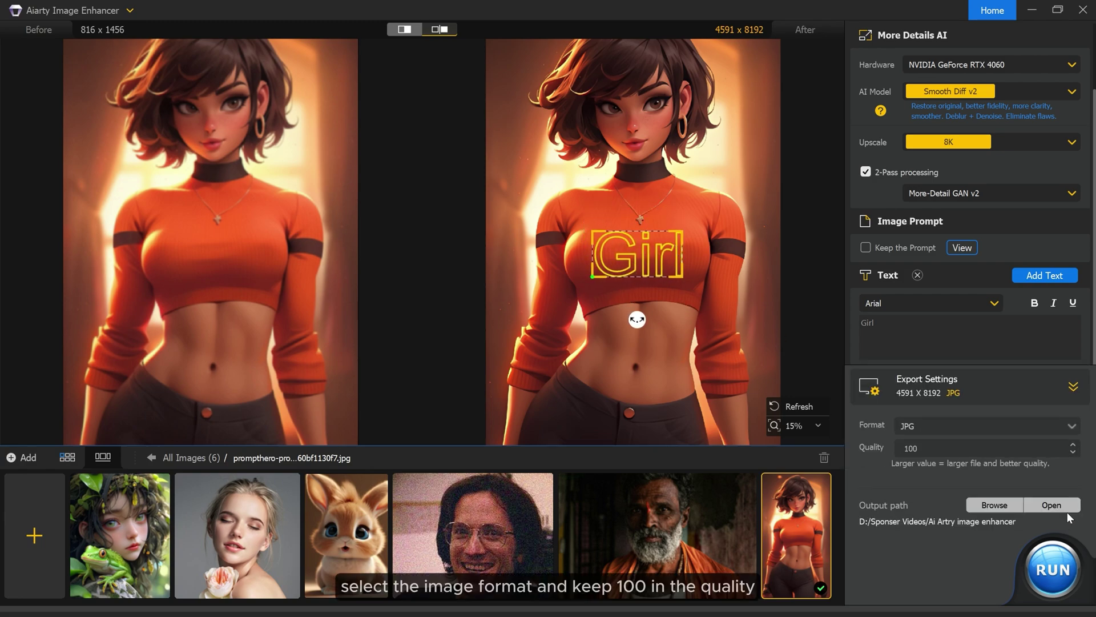
pyautogui.click(923, 421)
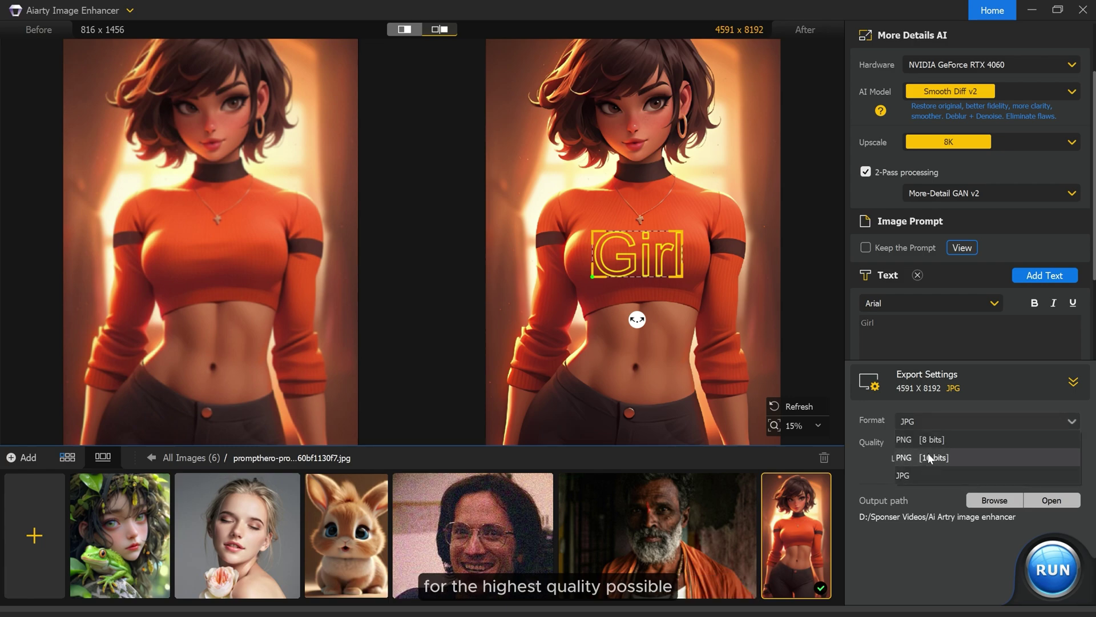
pyautogui.click(875, 460)
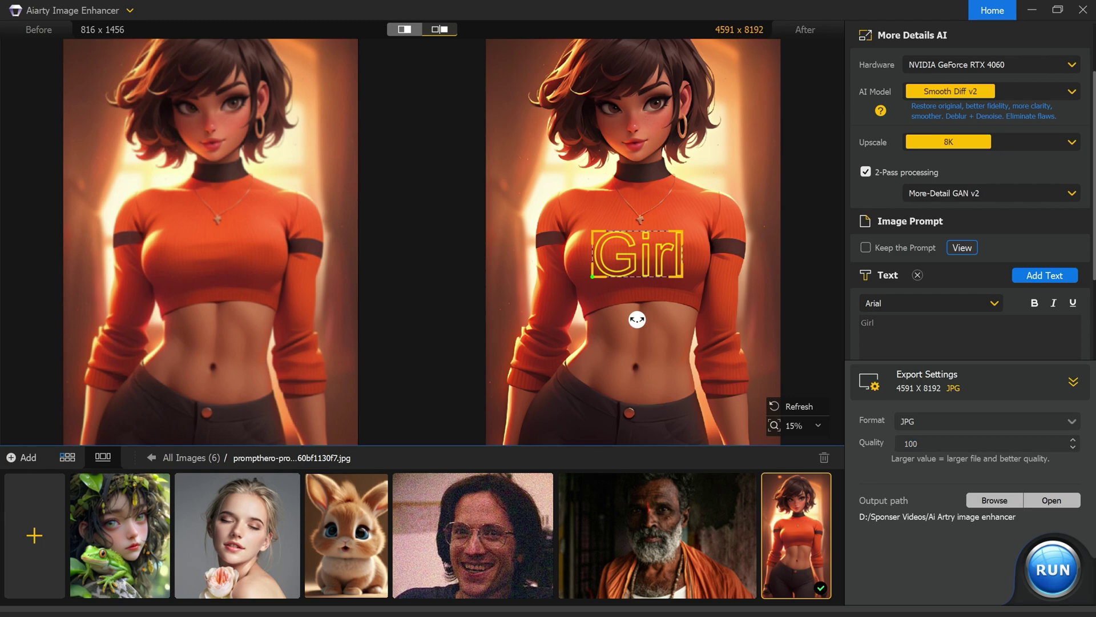
# Step: Choose the "Ai Artry image enhancer" folder as the output path and start exporting the images
pyautogui.click(1006, 501)
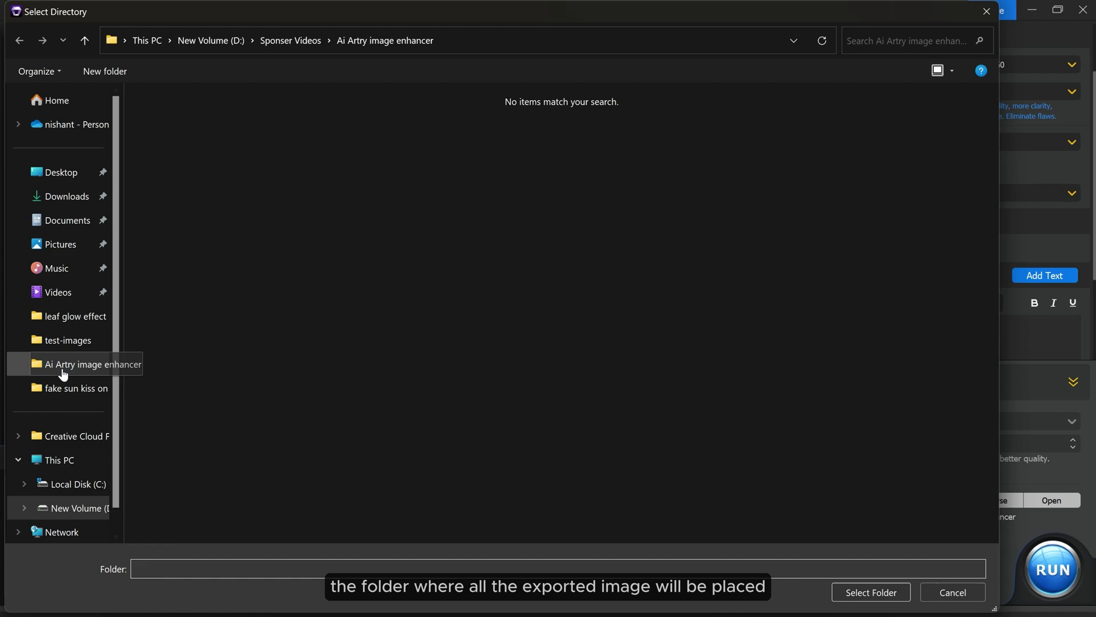
pyautogui.click(875, 593)
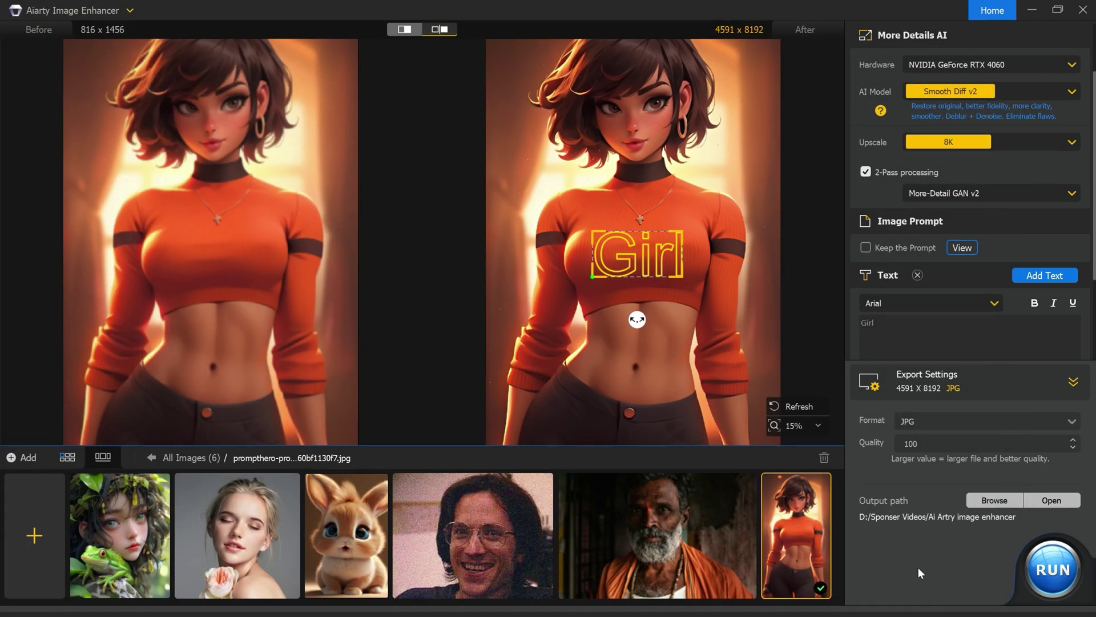
pyautogui.click(1053, 569)
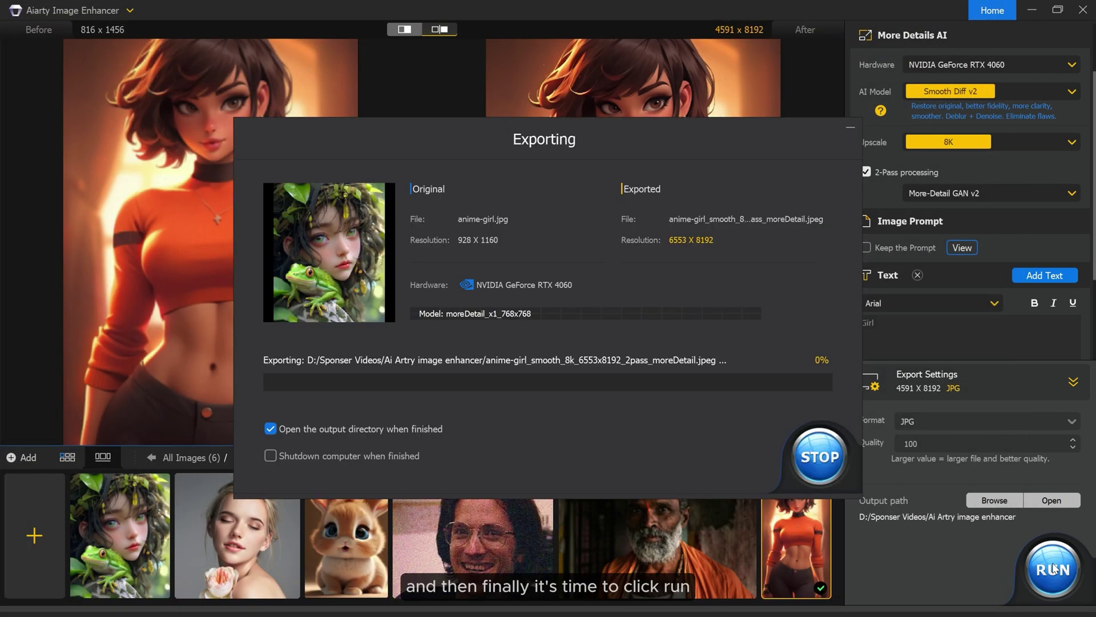